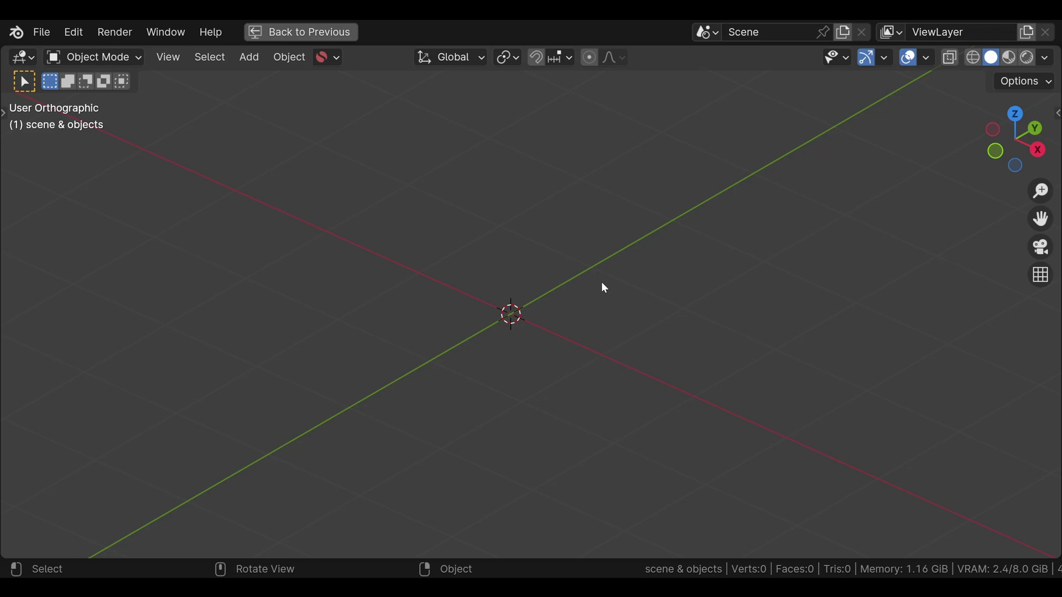
# Add a plane and subdivide its mesh three times into an 8 by 8 grid of faces.
pyautogui.hotkey('shift', 'a')
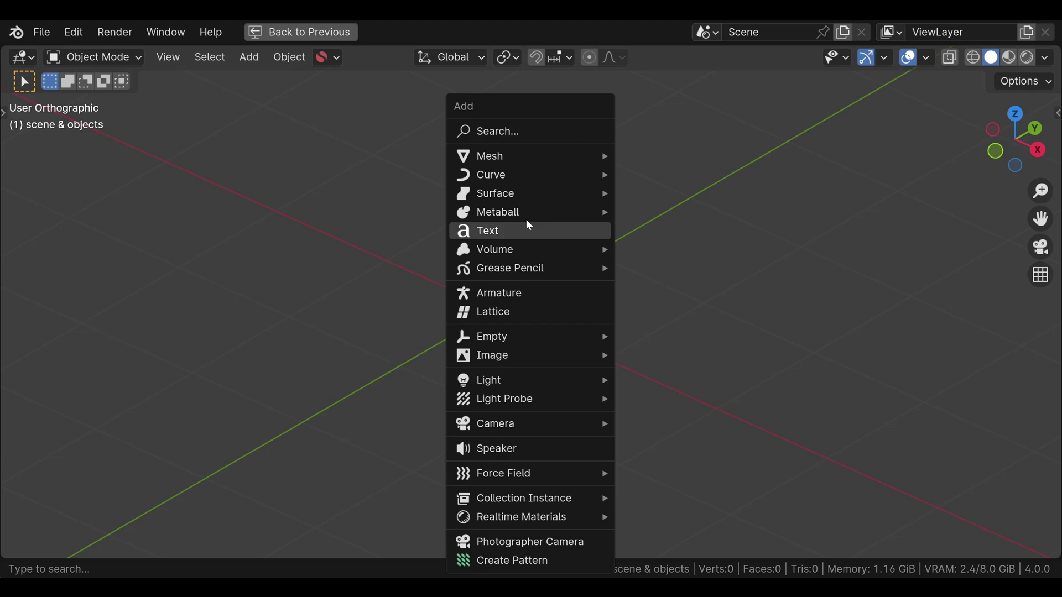
pyautogui.moveTo(496, 160)
pyautogui.click(646, 172)
pyautogui.press('Tab')
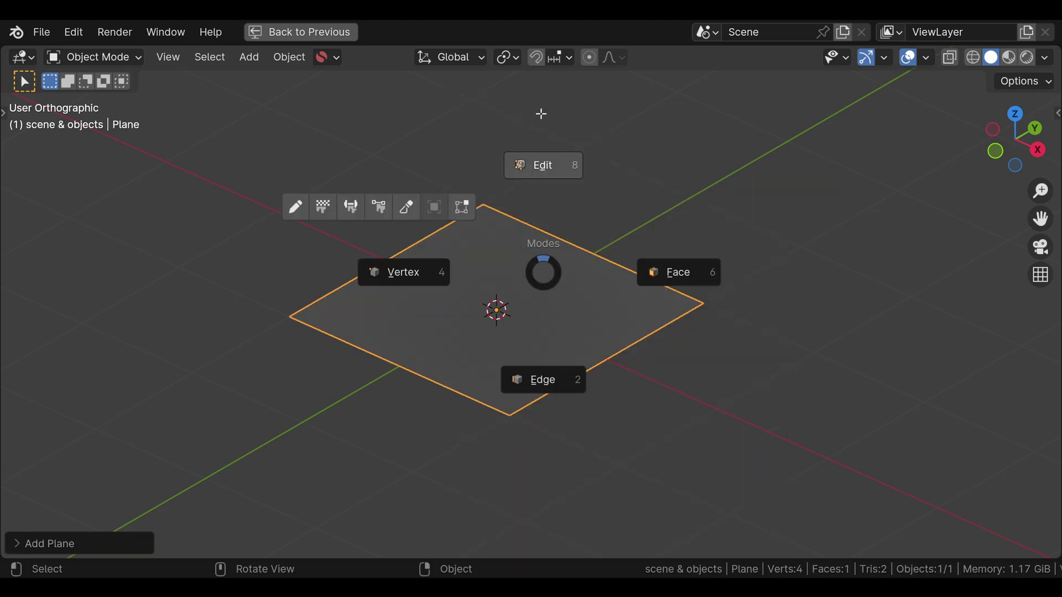
pyautogui.click(542, 113)
pyautogui.rightClick(519, 289)
pyautogui.click(437, 117)
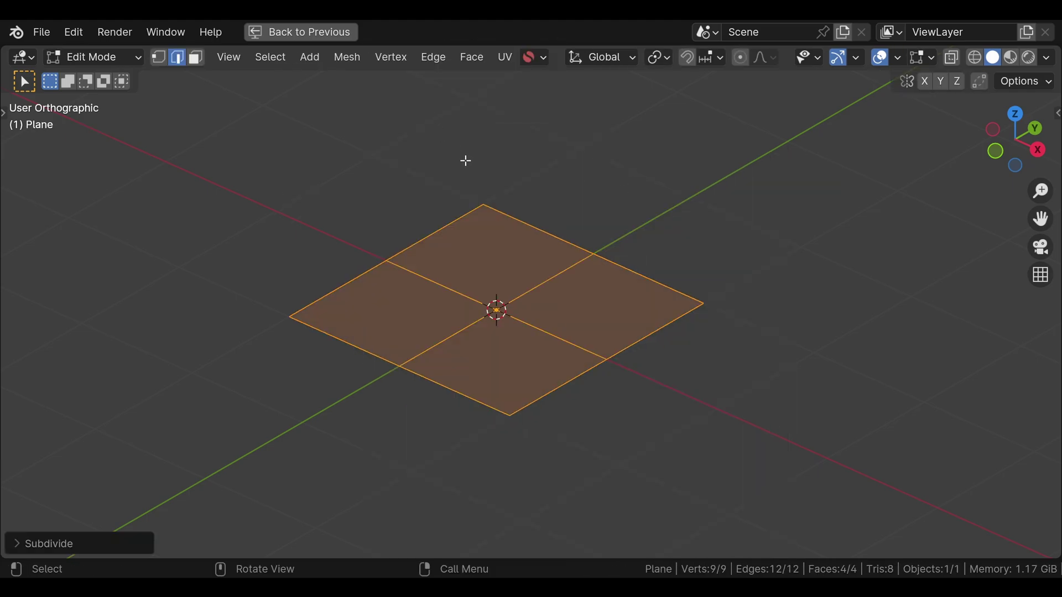
pyautogui.hotkey('shift', 'r')
pyautogui.hotkey('shift', 'r')
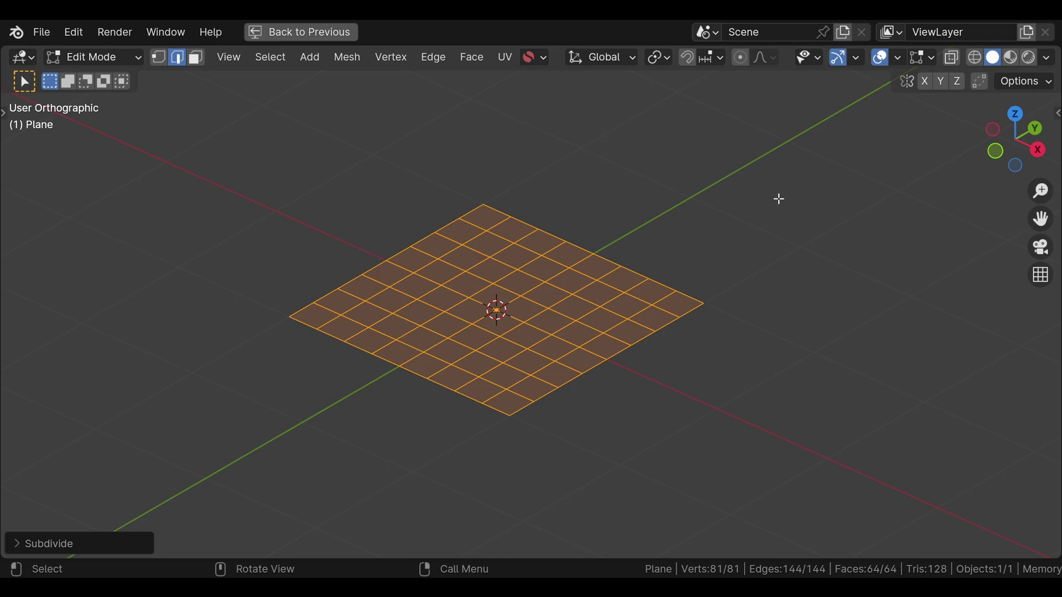
# Select the 3 by 3 block of faces at the plane's back corner and extrude it upward into a box.
pyautogui.hotkey('ctrl', 'Tab')
pyautogui.click(808, 201)
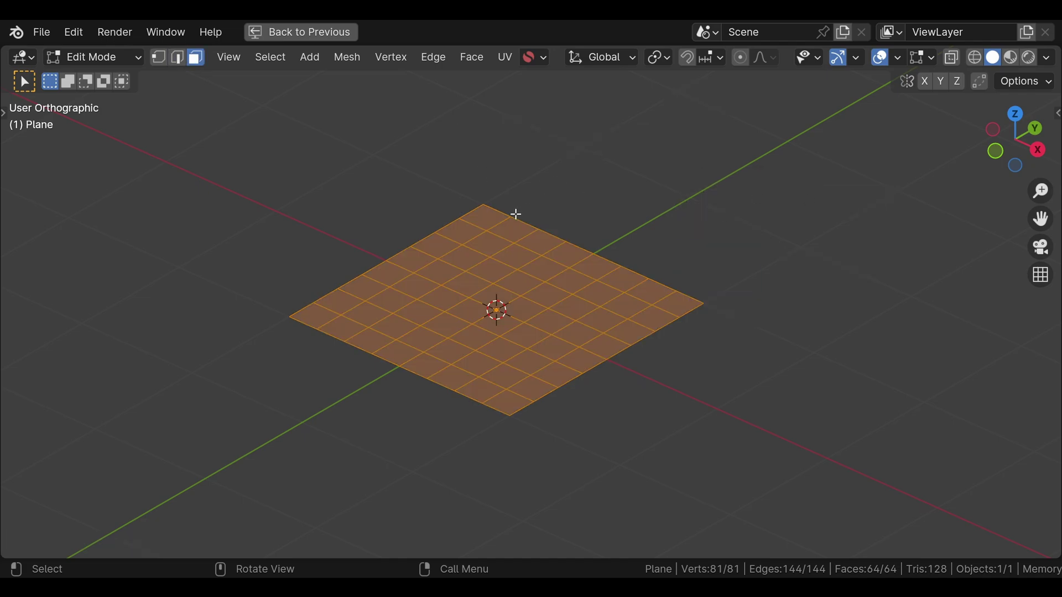
pyautogui.click(481, 217)
pyautogui.keyDown('ctrl'); pyautogui.keyDown('shift'); pyautogui.click(490, 270); pyautogui.keyUp('shift'); pyautogui.keyUp('ctrl')
pyautogui.press('e')
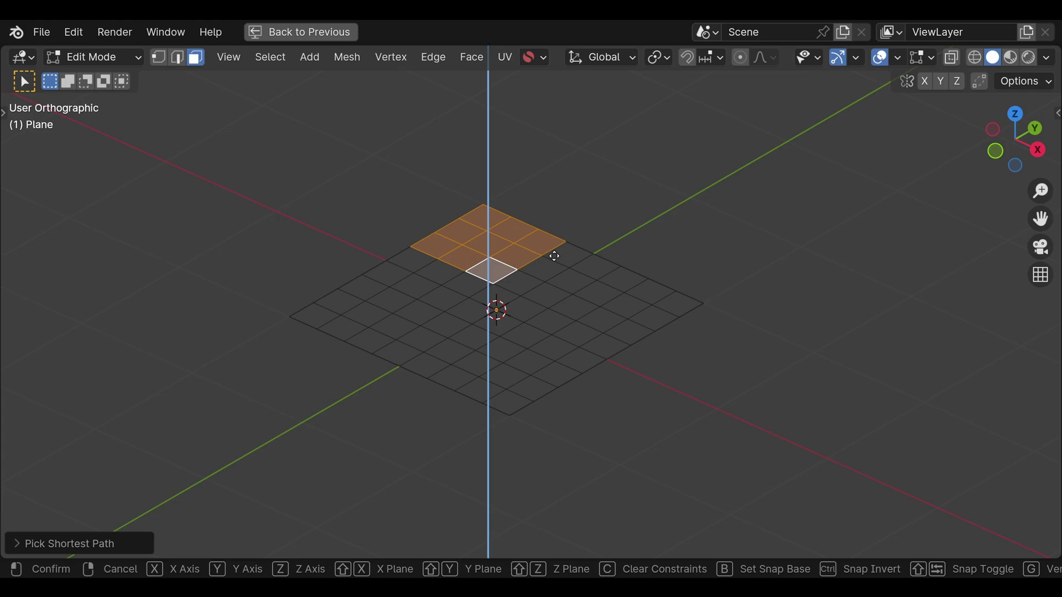
pyautogui.click(540, 141)
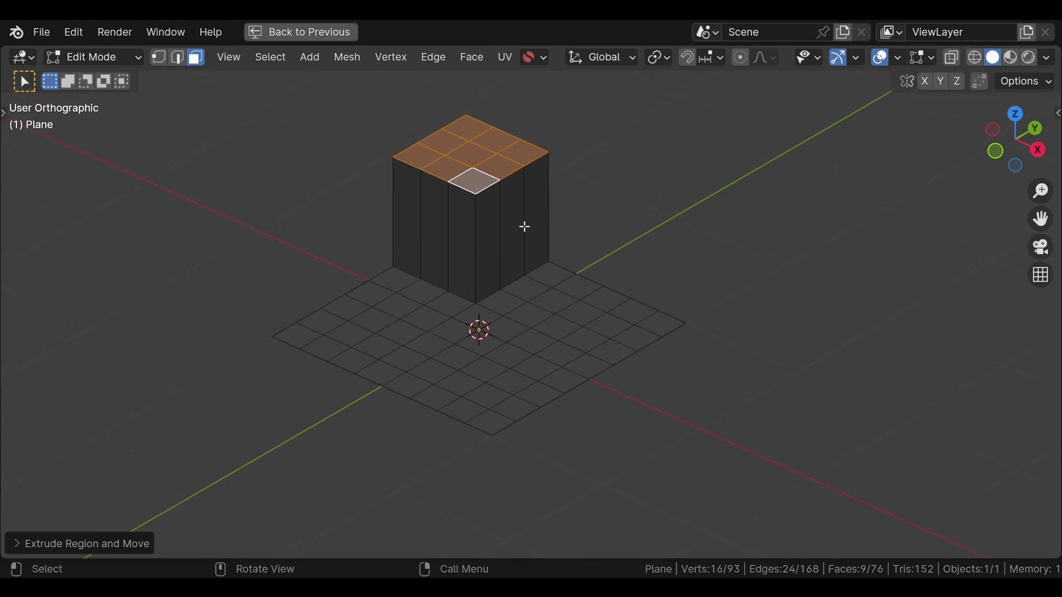
# Shade the object smooth and give it a level 2 Subdivision Surface modifier.
pyautogui.press('Tab')
pyautogui.rightClick(508, 167)
pyautogui.click(482, 211)
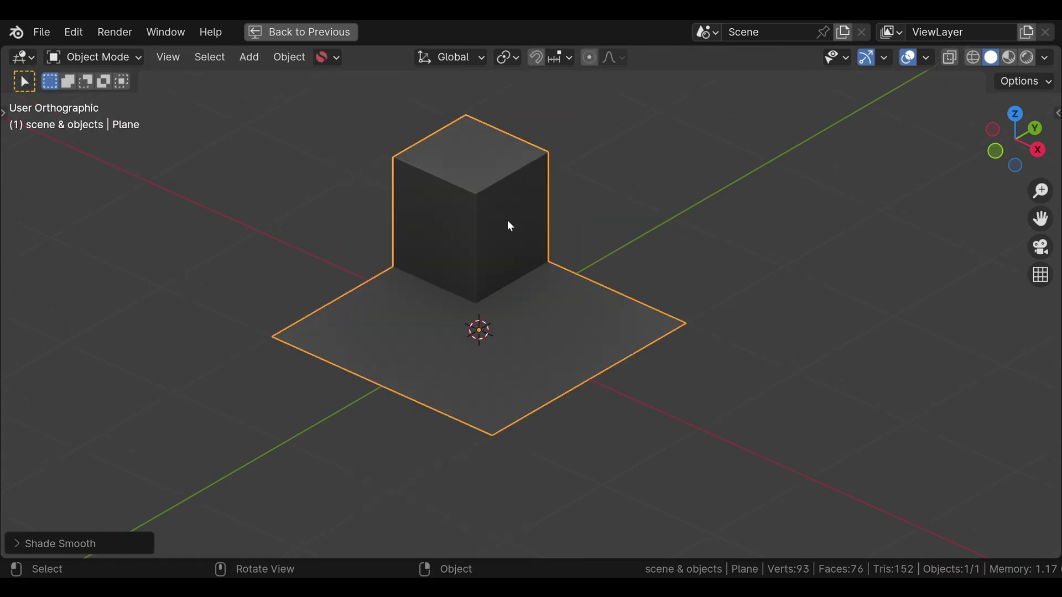
pyautogui.hotkey('ctrl', '2')
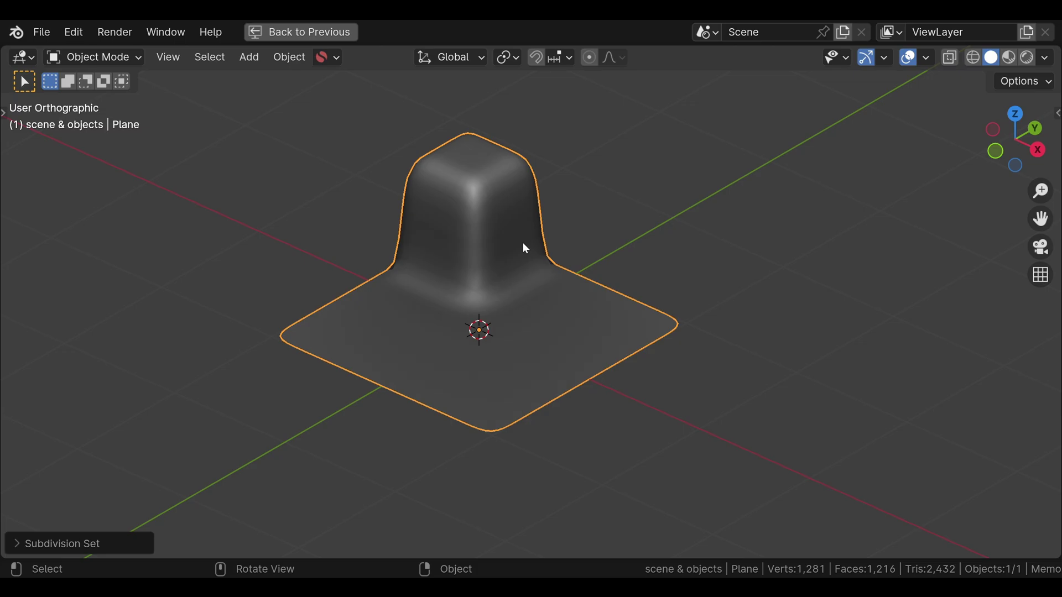
# Add two crossing loop cuts over the box, each slid close to its front vertical corner edge.
pyautogui.keyDown('shift'); pyautogui.moveTo(496, 241); pyautogui.dragTo(491, 249, button='middle'); pyautogui.keyUp('shift')
pyautogui.scroll(1, 491, 249)
pyautogui.press('Tab')
pyautogui.click(468, 179)
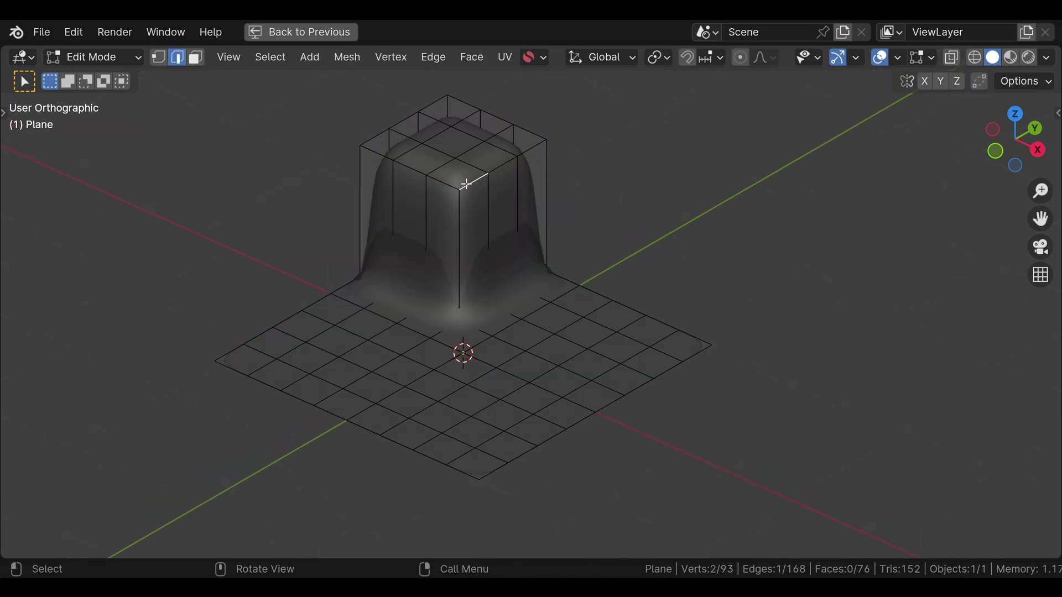
pyautogui.hotkey('ctrl', 'r')
pyautogui.click(448, 175)
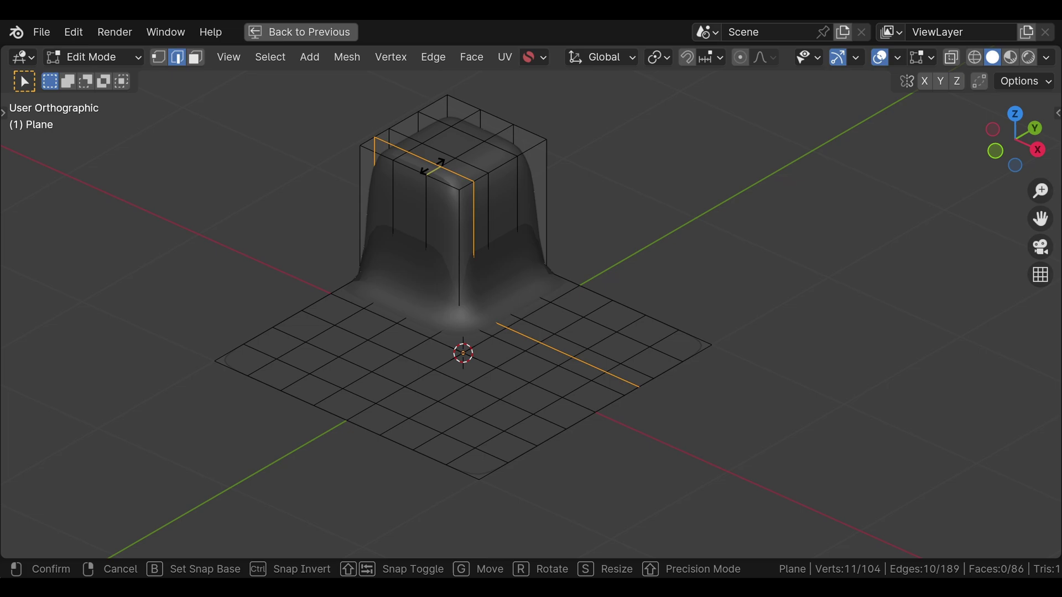
pyautogui.click(513, 163)
pyautogui.hotkey('ctrl', 'r')
pyautogui.click(557, 133)
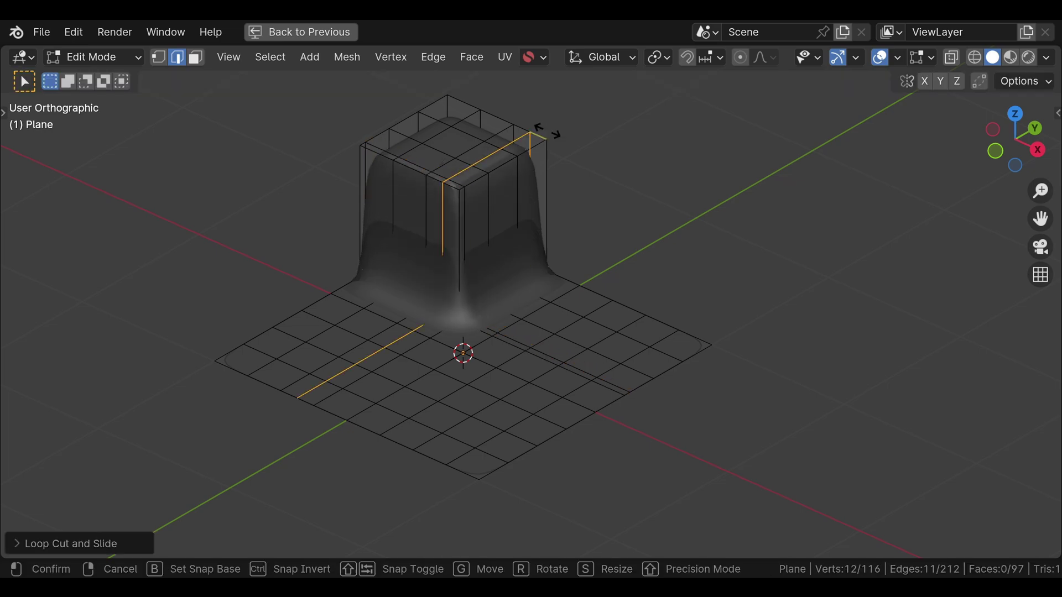
pyautogui.click(559, 141)
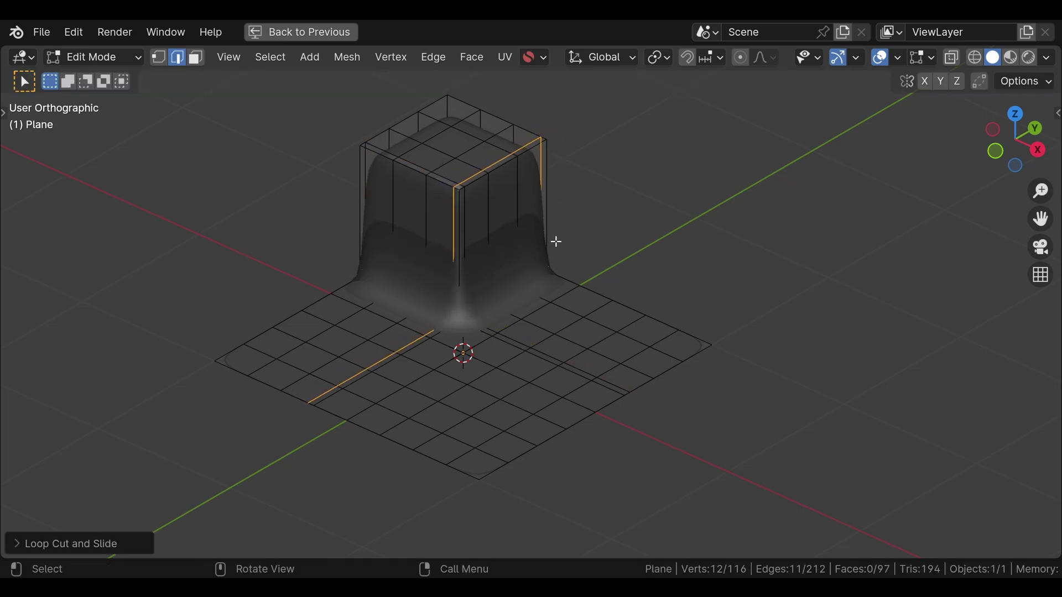
# Hide the subdivision preview in Edit Mode and add a loop cut around the box walls, slid about 0.9 down toward the base.
pyautogui.hotkey('alt', 'Tab')
pyautogui.press('Tab')
pyautogui.doubleClick(512, 303)
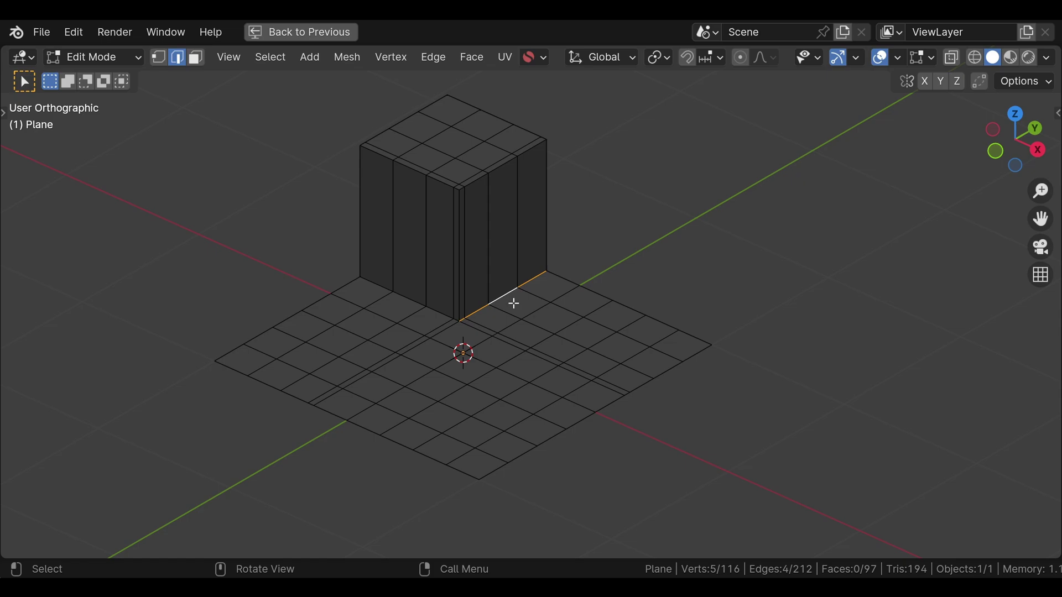
pyautogui.hotkey('ctrl', 'r')
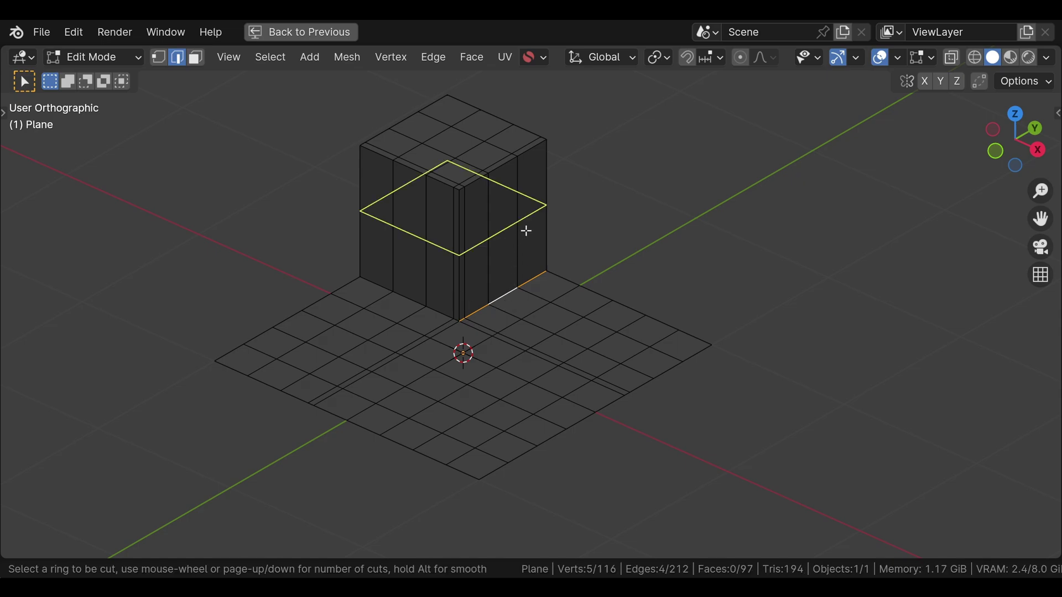
pyautogui.click(528, 230)
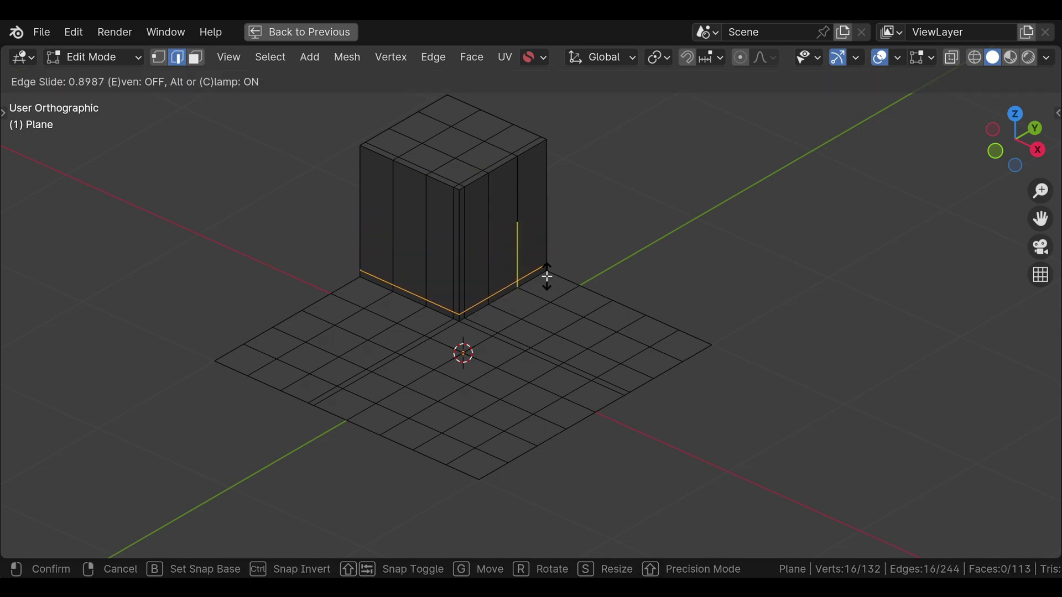
pyautogui.click(545, 277)
# Add two loop cuts across the flat plane, one in each direction, slid close against the base of the box.
pyautogui.hotkey('ctrl', 'r')
pyautogui.click(554, 280)
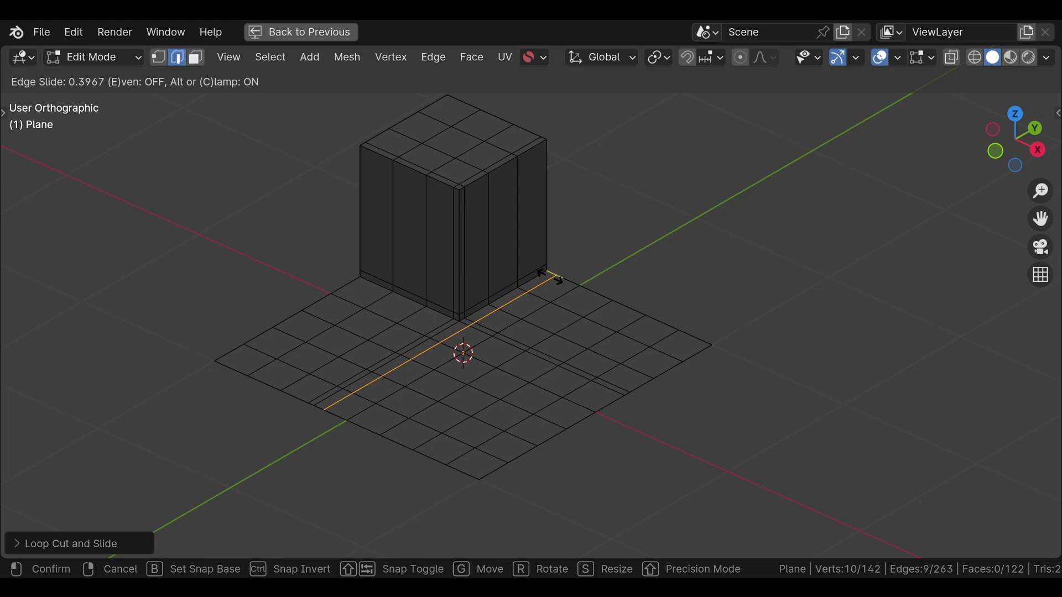
pyautogui.click(547, 276)
pyautogui.hotkey('ctrl', 'r')
pyautogui.click(355, 277)
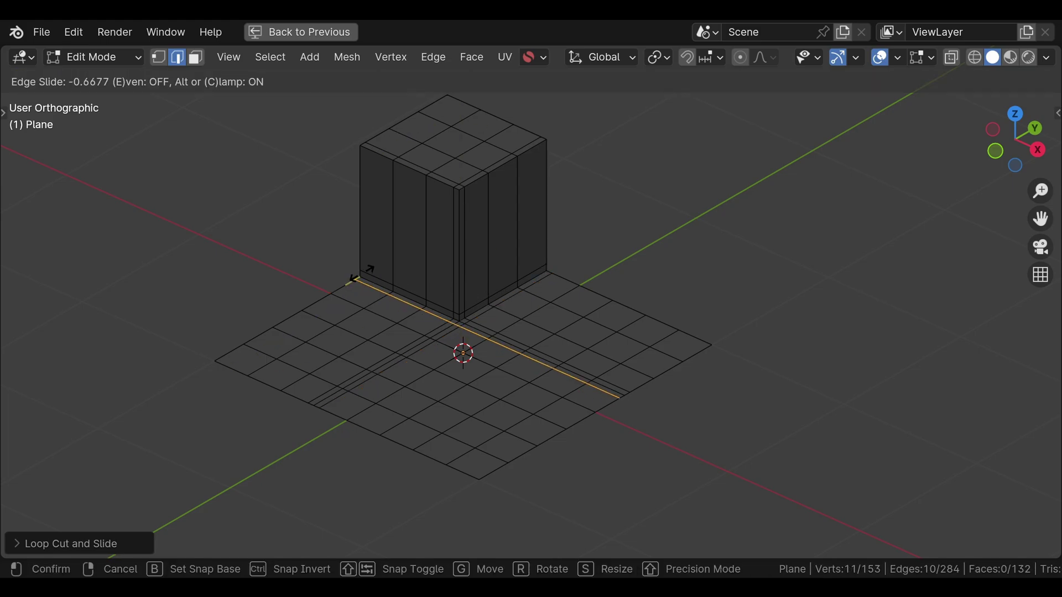
pyautogui.click(362, 278)
# Add a loop cut around the box walls, slid about 0.9 up toward the top rim, and return to Object Mode.
pyautogui.press('Tab')
pyautogui.moveTo(510, 256); pyautogui.dragTo(492, 225, button='middle')
pyautogui.press('Tab')
pyautogui.hotkey('ctrl', 'r')
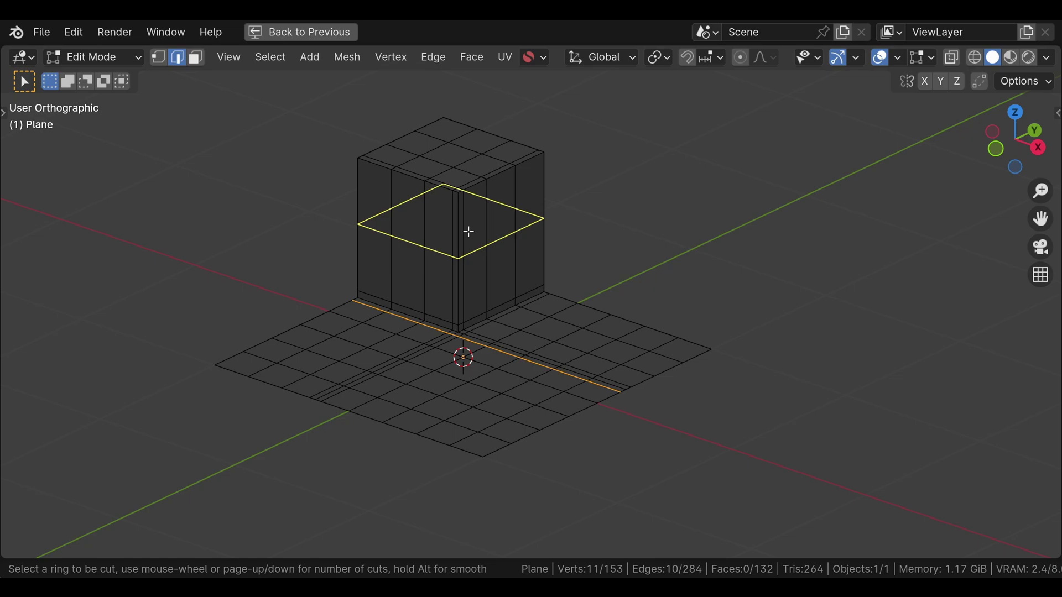
pyautogui.click(464, 224)
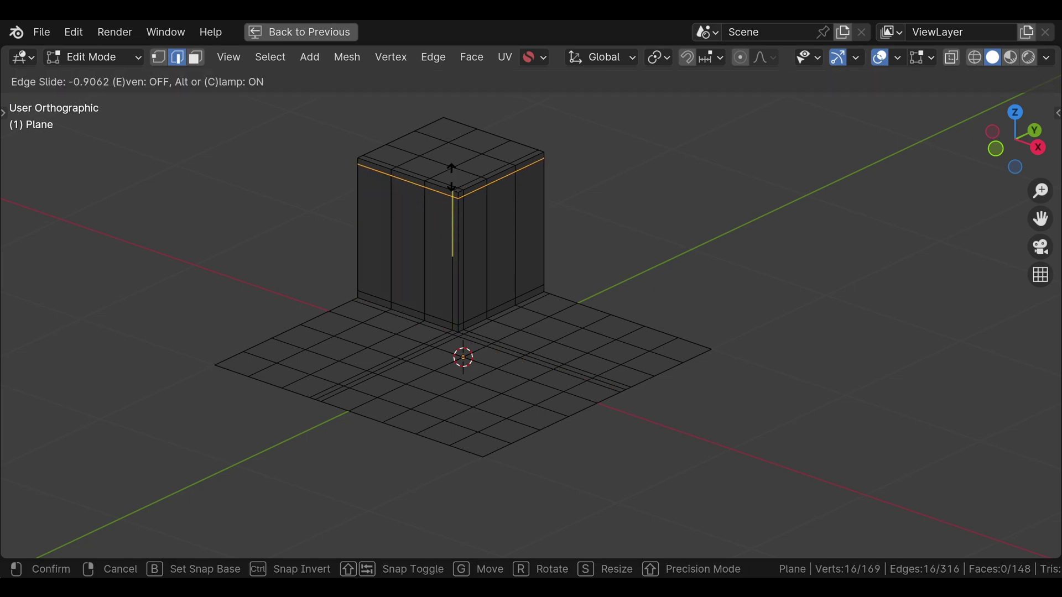
pyautogui.click(455, 185)
pyautogui.scroll(3, 469, 195)
pyautogui.click(434, 149)
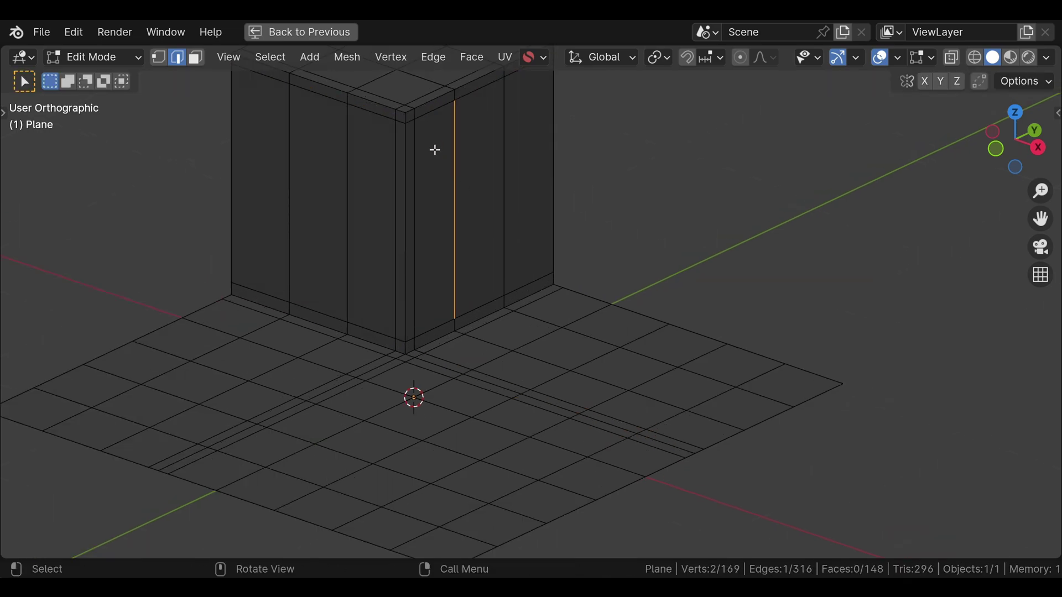
pyautogui.press('Tab')
pyautogui.scroll(-2, 440, 191)
pyautogui.moveTo(459, 223); pyautogui.dragTo(491, 313, button='middle')
pyautogui.scroll(-1, 492, 270)
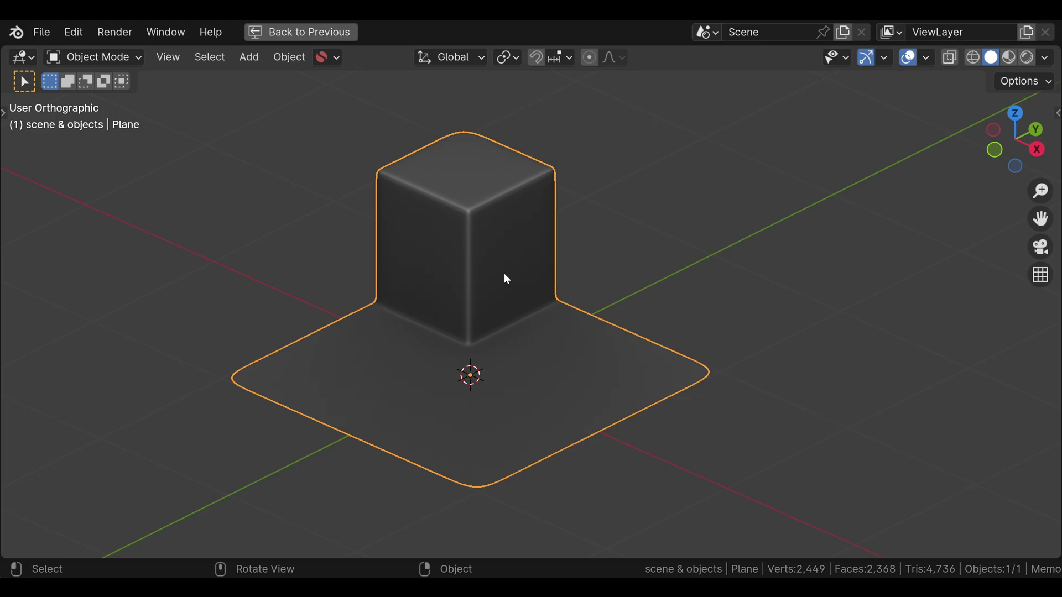
# Examine in Edit Mode how the support loops continue across the flat plane to its outer edges and corners.
pyautogui.press('Tab')
pyautogui.click(503, 346)
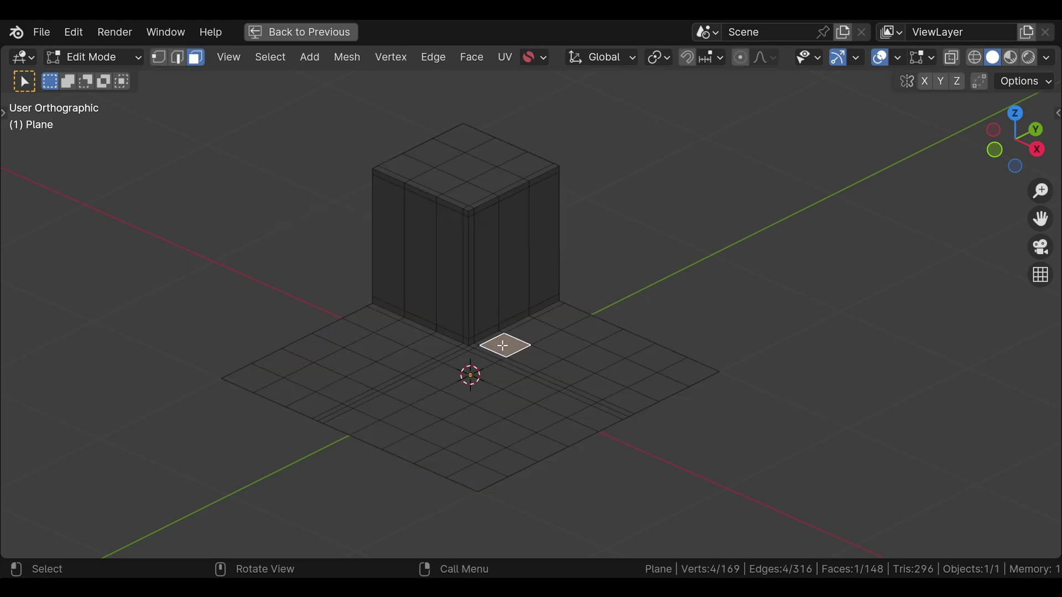
pyautogui.click(553, 397)
pyautogui.hotkey('ctrl', 'Tab')
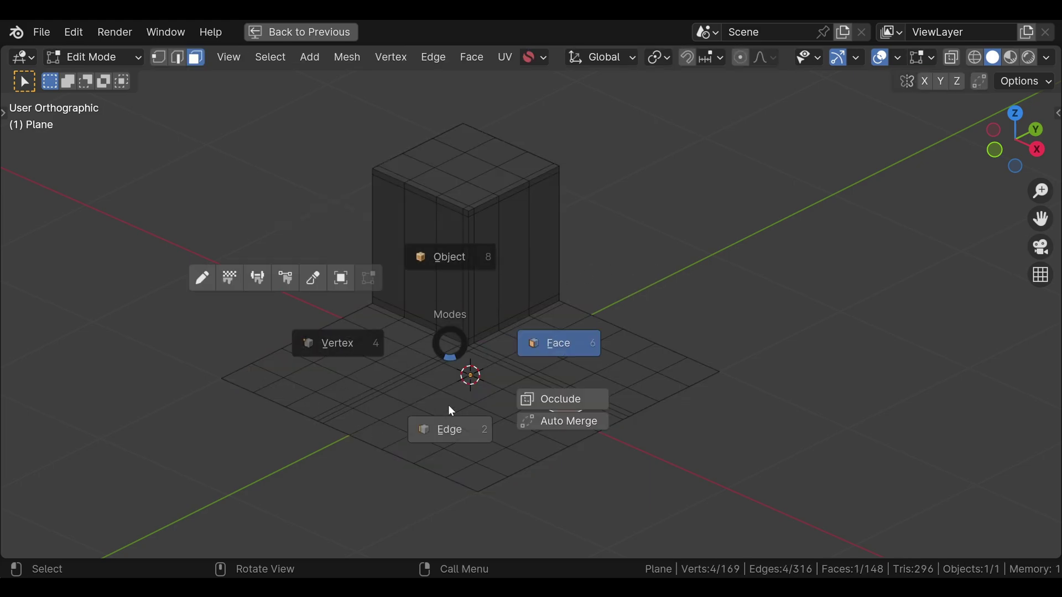
pyautogui.click(447, 420)
pyautogui.click(442, 353)
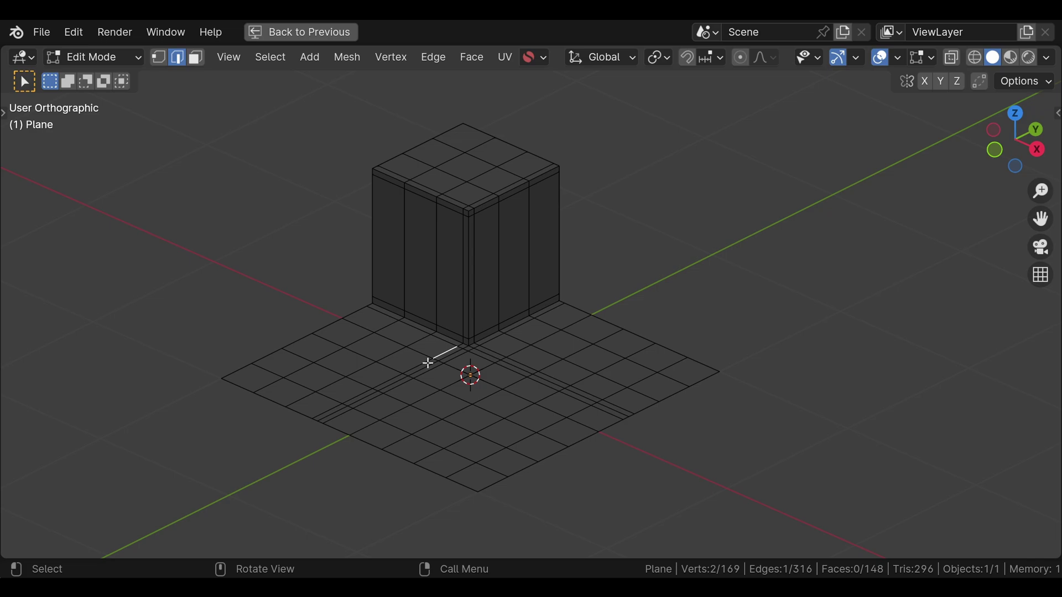
pyautogui.click(330, 410)
pyautogui.click(328, 422)
pyautogui.click(246, 394)
pyautogui.keyDown('ctrl'); pyautogui.click(476, 488); pyautogui.keyUp('ctrl')
pyautogui.keyDown('ctrl'); pyautogui.click(707, 381); pyautogui.keyUp('ctrl')
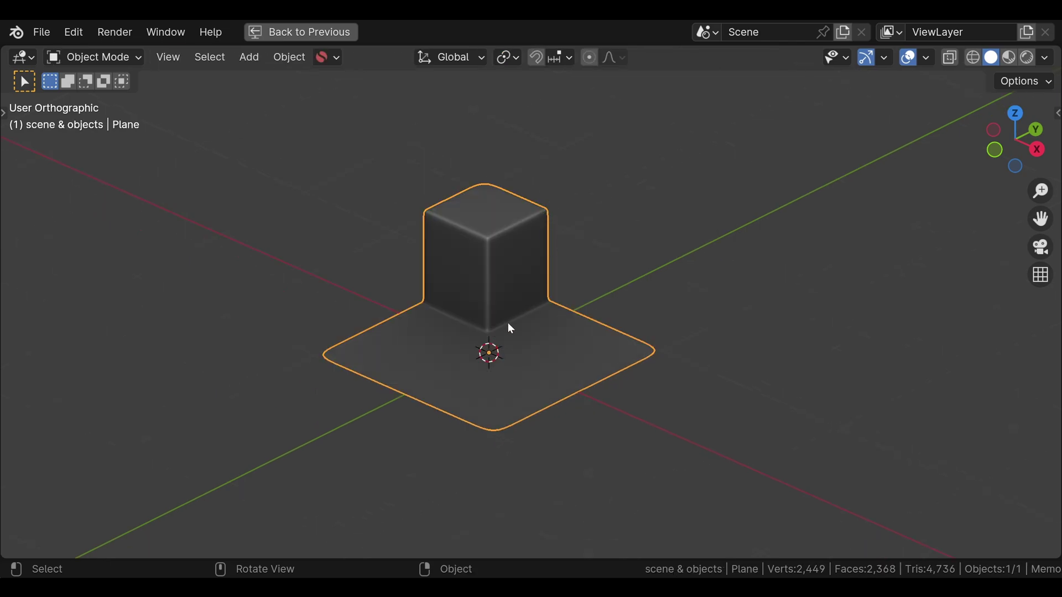
# Move the finished object along the global X axis in the negative direction, clear of the origin.
pyautogui.press('g')
pyautogui.press('x')
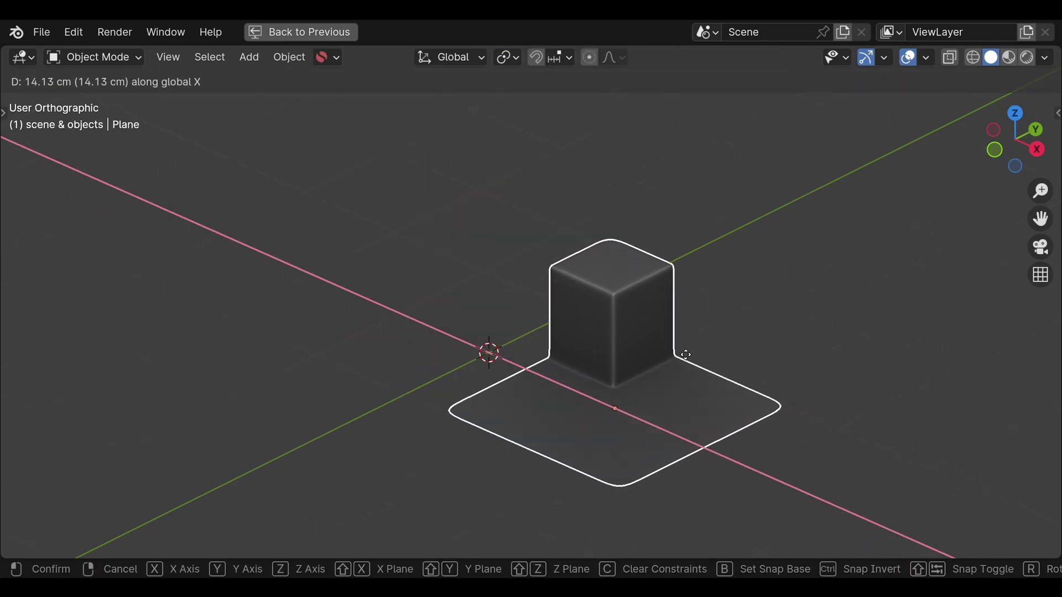
pyautogui.click(265, 233)
pyautogui.press('Tab')
pyautogui.press('Tab')
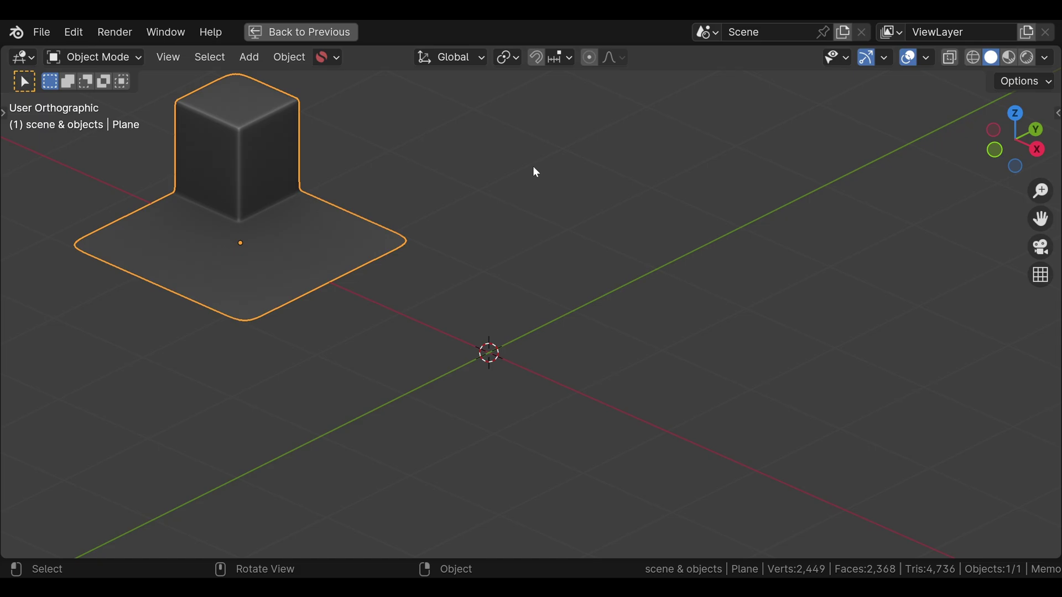
# Add a second plane at the origin and subdivide its mesh three times into an 8 by 8 grid.
pyautogui.hotkey('shift', 'a')
pyautogui.moveTo(487, 157)
pyautogui.click(603, 176)
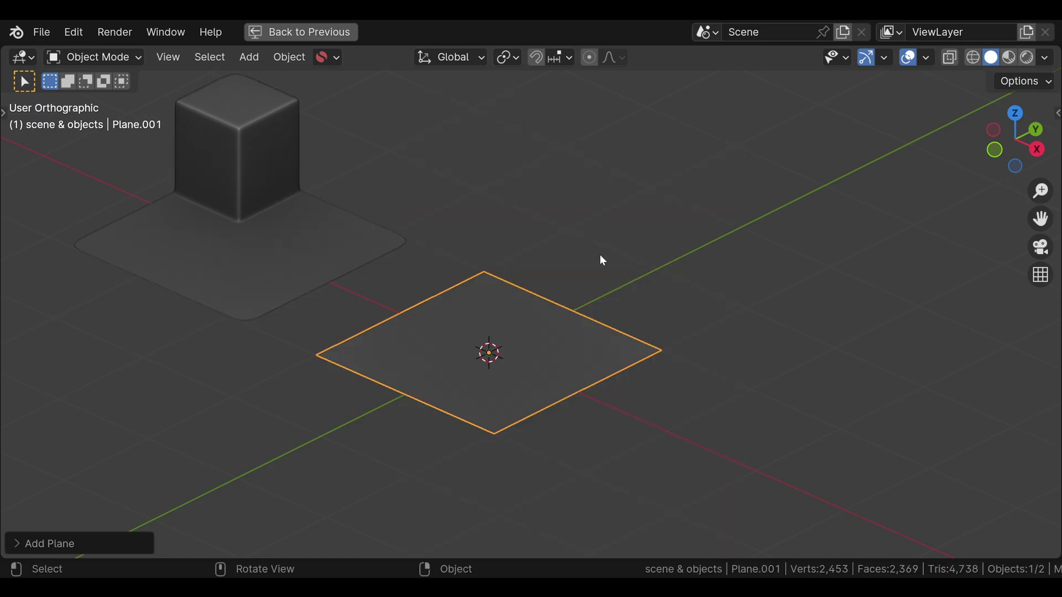
pyautogui.scroll(1, 603, 260)
pyautogui.press('Tab')
pyautogui.hotkey('ctrl', 'e')
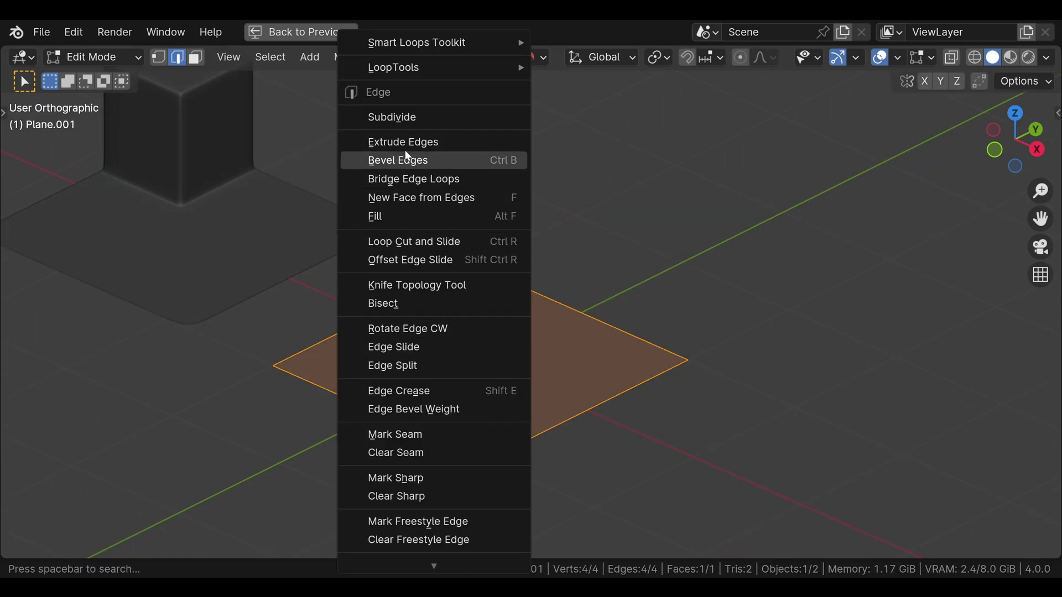
pyautogui.click(395, 117)
pyautogui.hotkey('shift', 'r')
pyautogui.hotkey('shift', 'r')
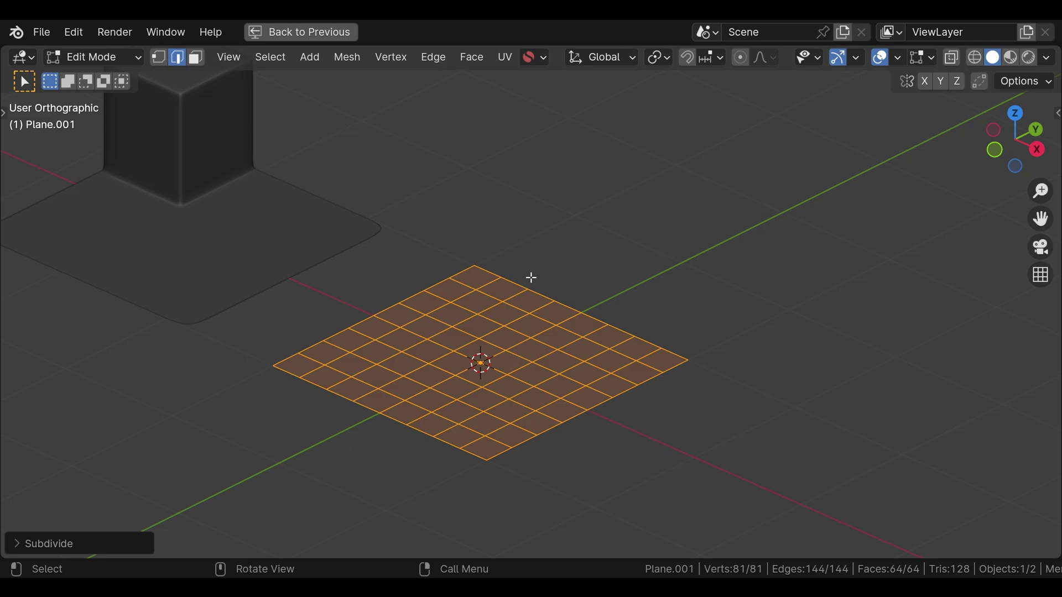
# Select the 3 by 3 faces at the second plane's back corner and extrude them upward into a box.
pyautogui.press('3')
pyautogui.click(476, 278)
pyautogui.keyDown('ctrl'); pyautogui.keyDown('shift'); pyautogui.click(481, 330); pyautogui.keyUp('shift'); pyautogui.keyUp('ctrl')
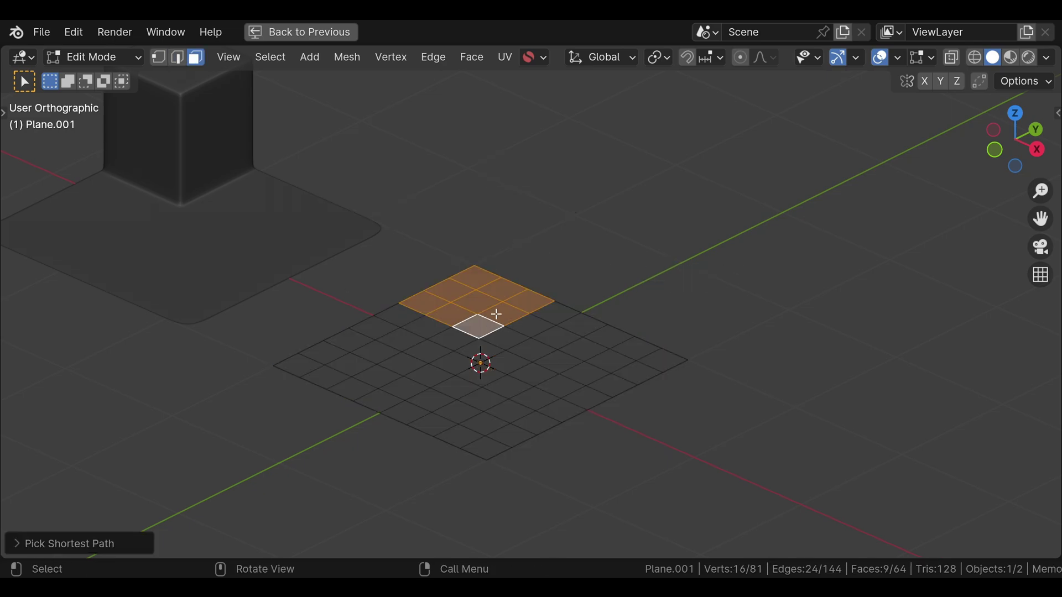
pyautogui.press('e')
pyautogui.click(496, 191)
# Shade the second object smooth and give it a level 2 Subdivision Surface modifier.
pyautogui.press('Tab')
pyautogui.rightClick(492, 192)
pyautogui.click(431, 214)
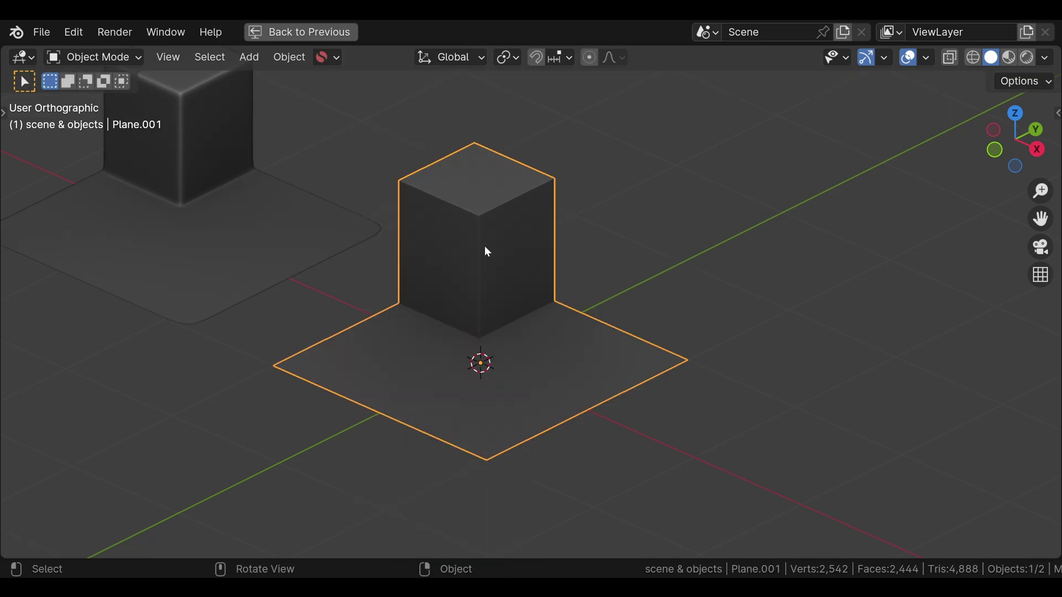
pyautogui.hotkey('ctrl', '2')
# Add two loop cuts in the second object's mesh and slide them close to either side of the box's front vertical edge.
pyautogui.press('Tab')
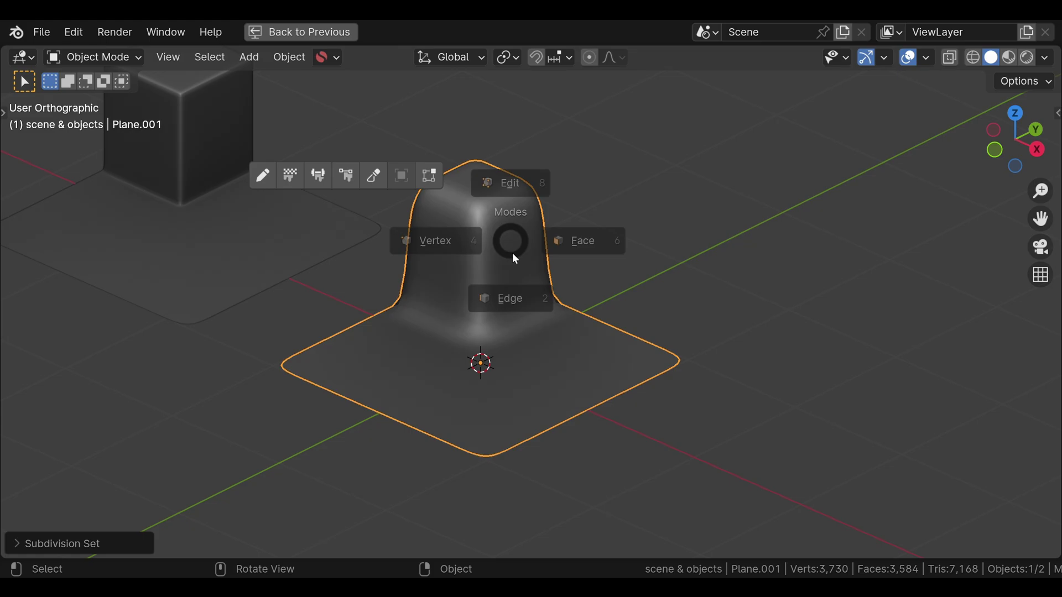
pyautogui.click(510, 301)
pyautogui.click(592, 210)
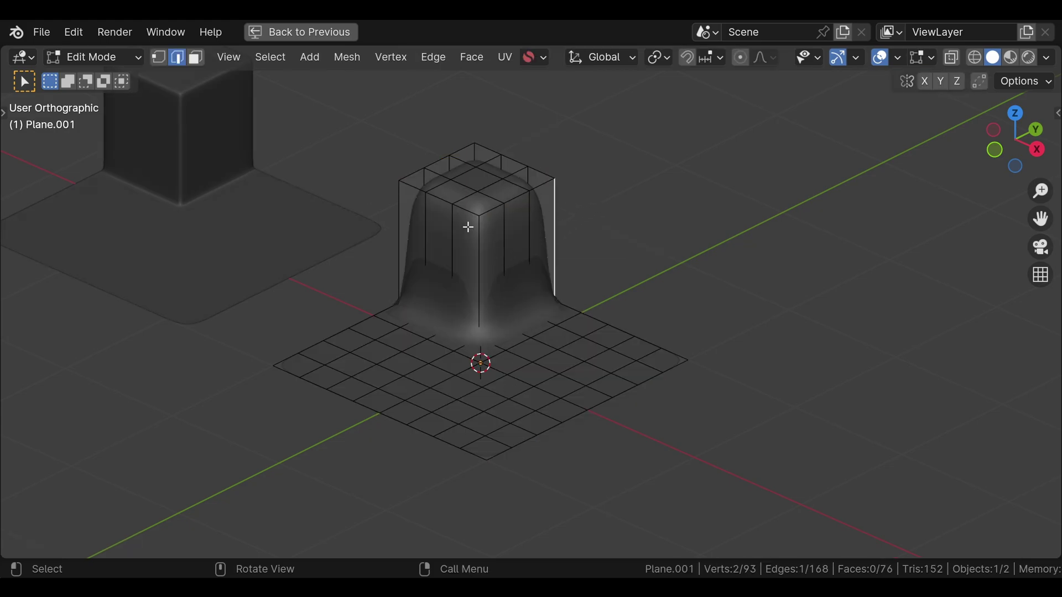
pyautogui.hotkey('ctrl', 'r')
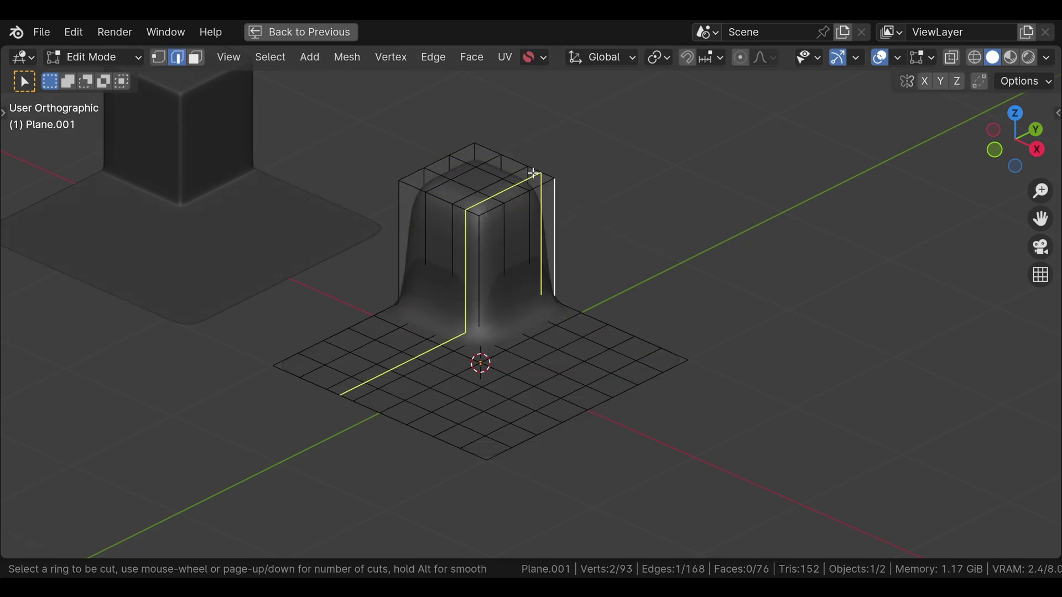
pyautogui.click(535, 174)
pyautogui.click(545, 177)
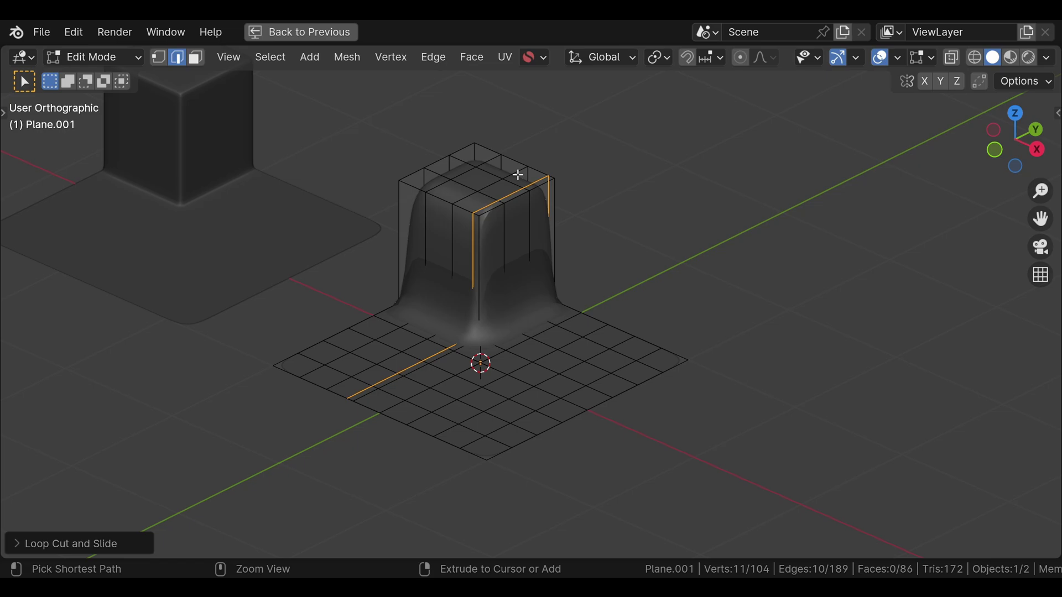
pyautogui.hotkey('ctrl', 'r')
pyautogui.click(406, 162)
pyautogui.click(402, 169)
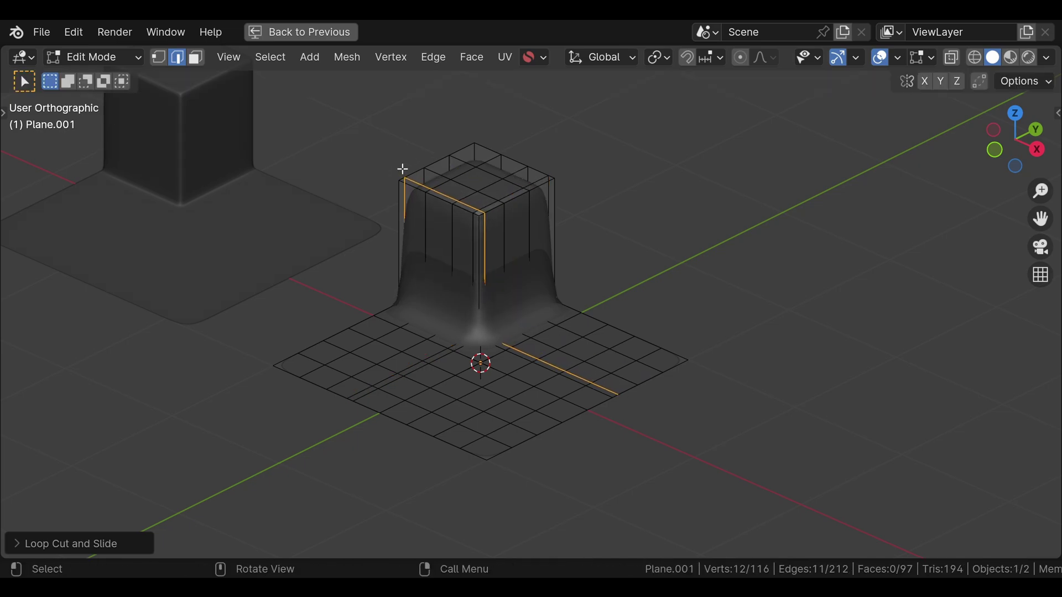
# Set the subdivision level to 0 and dissolve the parts of both support loops that run across the flat plane.
pyautogui.hotkey('ctrl', '0')
pyautogui.scroll(2, 524, 313)
pyautogui.moveTo(473, 329); pyautogui.dragTo(476, 349, button='middle')
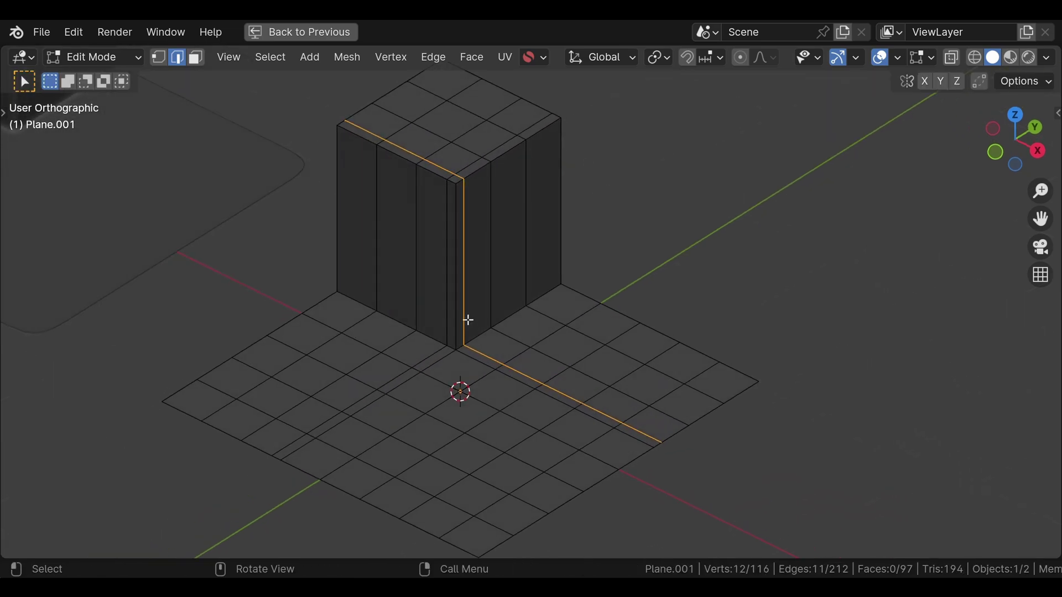
pyautogui.click(432, 352)
pyautogui.keyDown('ctrl'); pyautogui.click(282, 442); pyautogui.keyUp('ctrl')
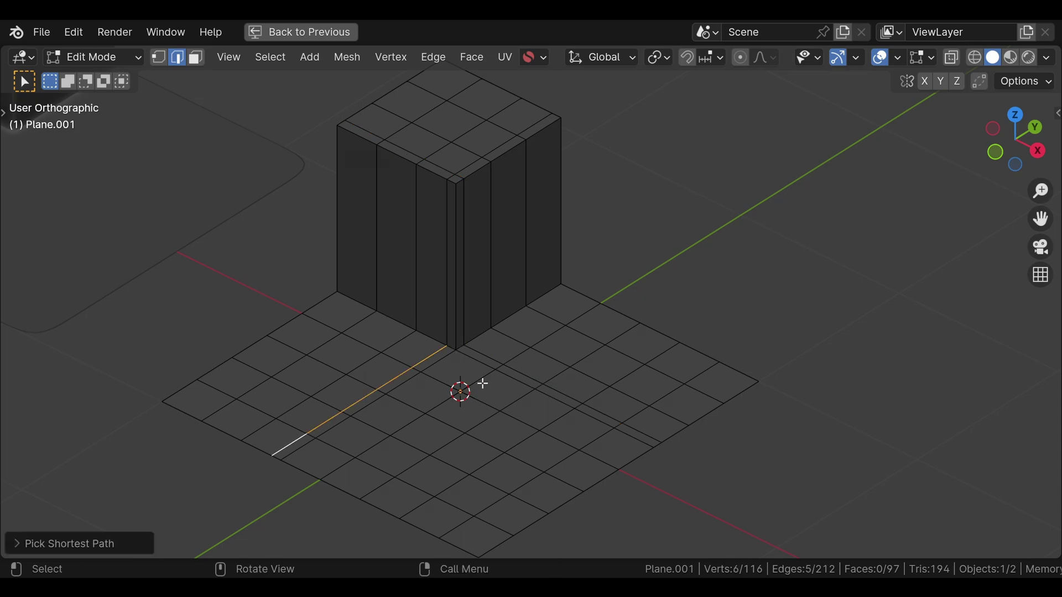
pyautogui.keyDown('ctrl'); pyautogui.click(635, 428); pyautogui.keyUp('ctrl')
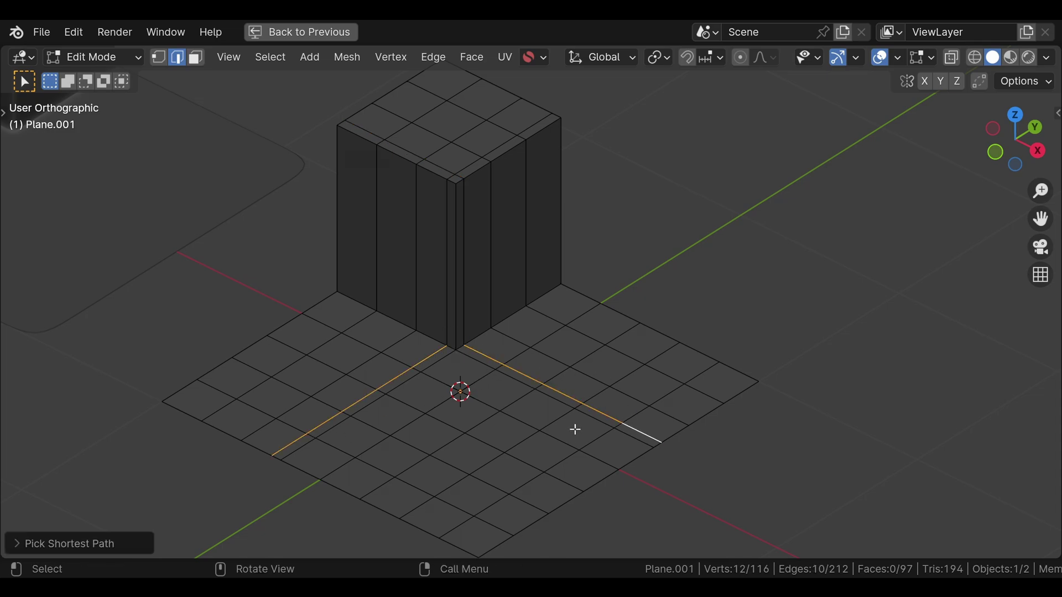
pyautogui.press('ctrl')
pyautogui.hotkey('ctrl', 'x')
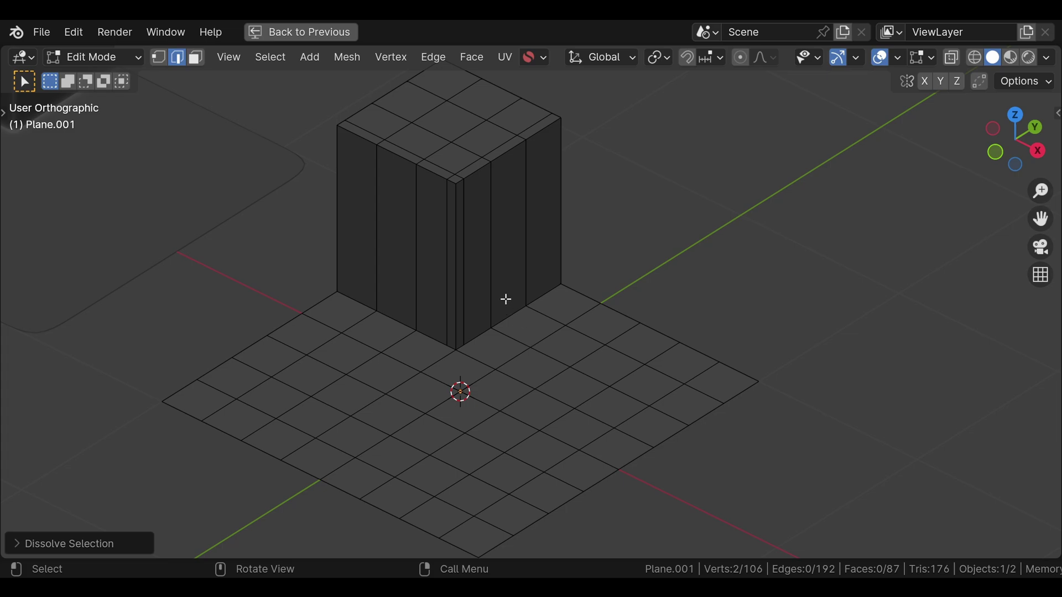
# Knife-cut an edge from each support loop's end at the box base to the nearest grid vertex on the plane.
pyautogui.press('k')
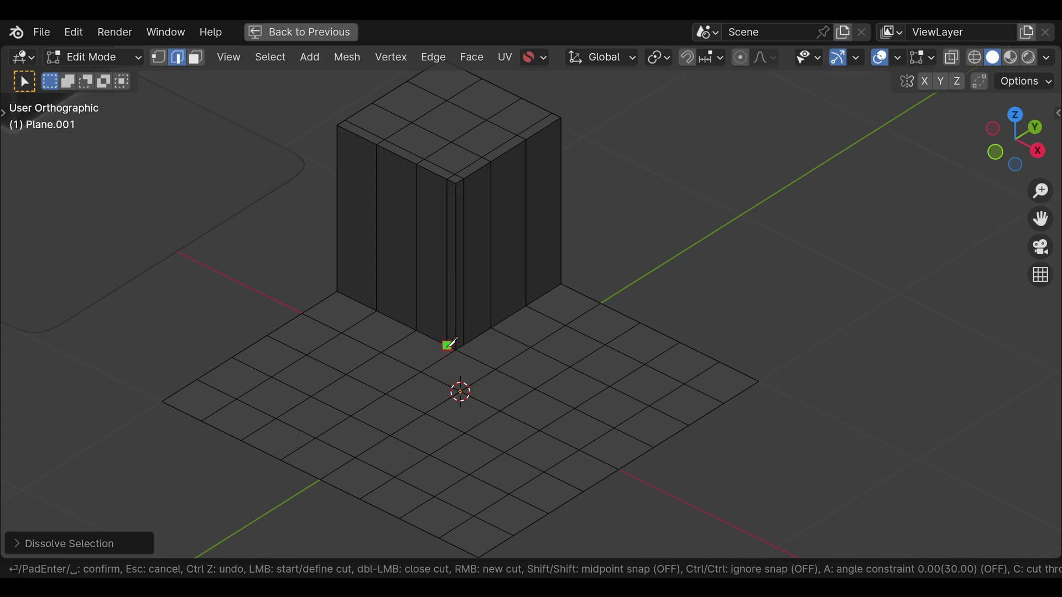
pyautogui.click(447, 345)
pyautogui.click(421, 373)
pyautogui.press('Return')
pyautogui.scroll(3, 439, 286)
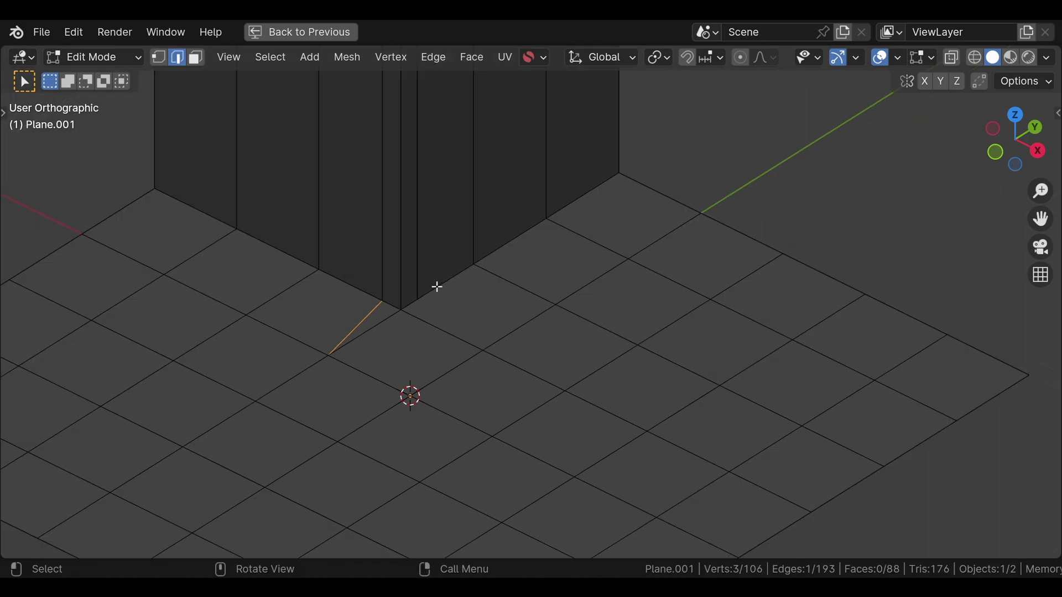
pyautogui.press('k')
pyautogui.click(417, 300)
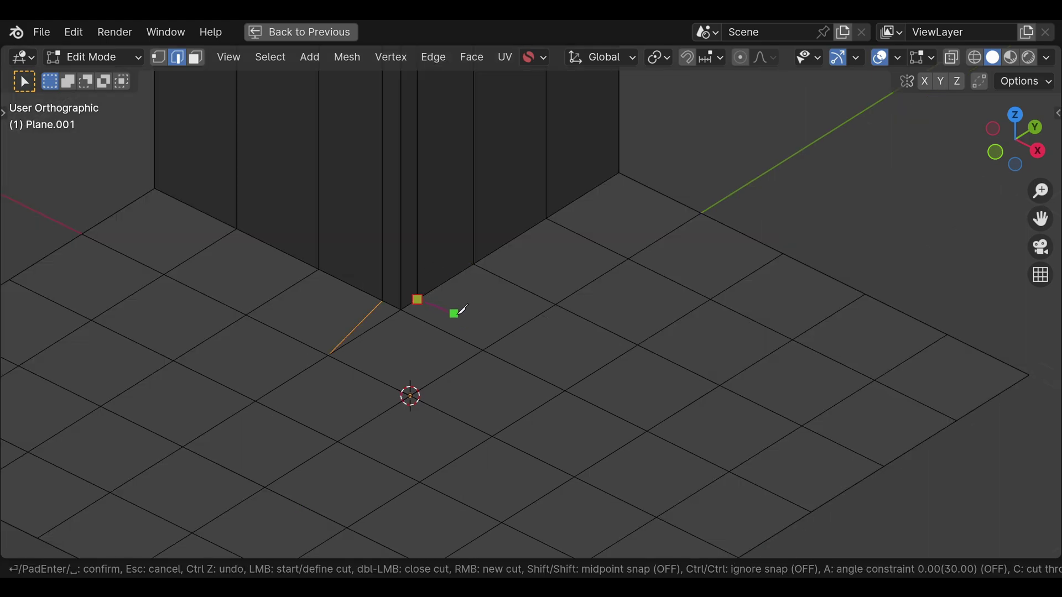
pyautogui.click(484, 350)
pyautogui.press('Return')
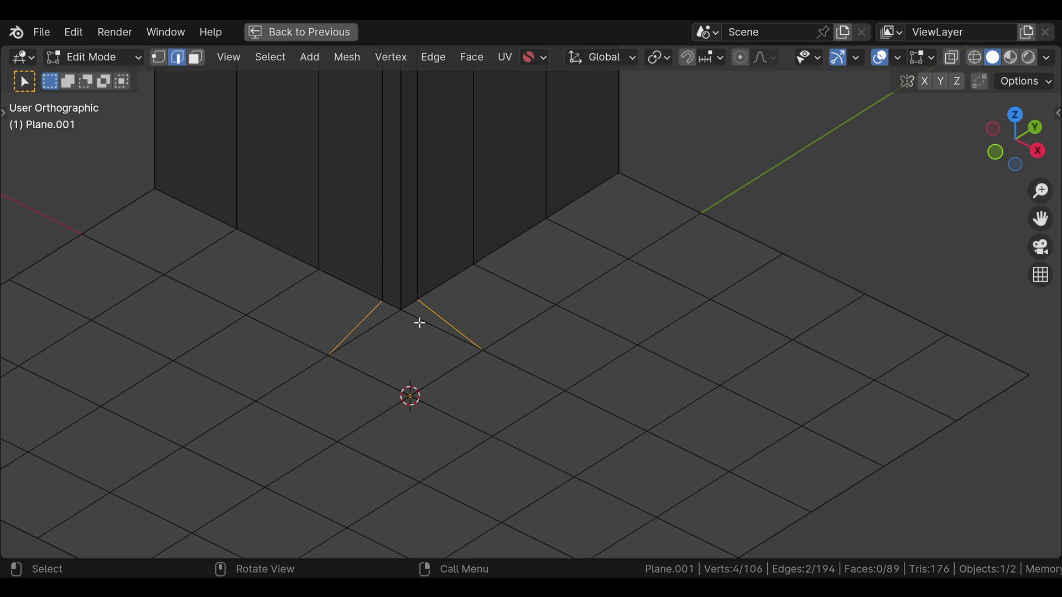
# Knife-cut a diagonal edge from the box's front bottom corner to the grid vertex at the plane's centre.
pyautogui.press('k')
pyautogui.click(402, 310)
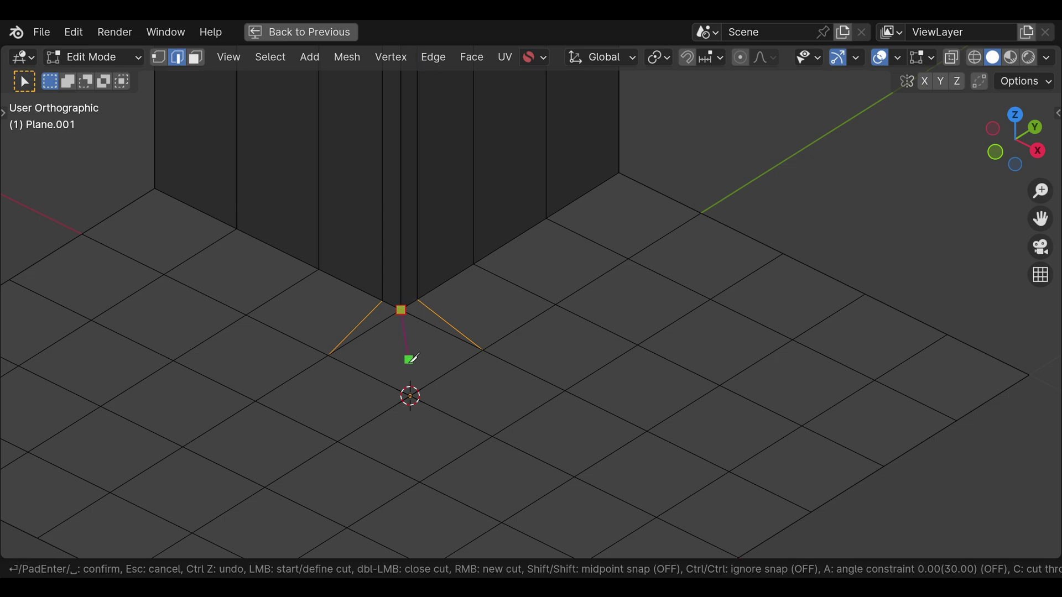
pyautogui.click(410, 396)
pyautogui.press('Return')
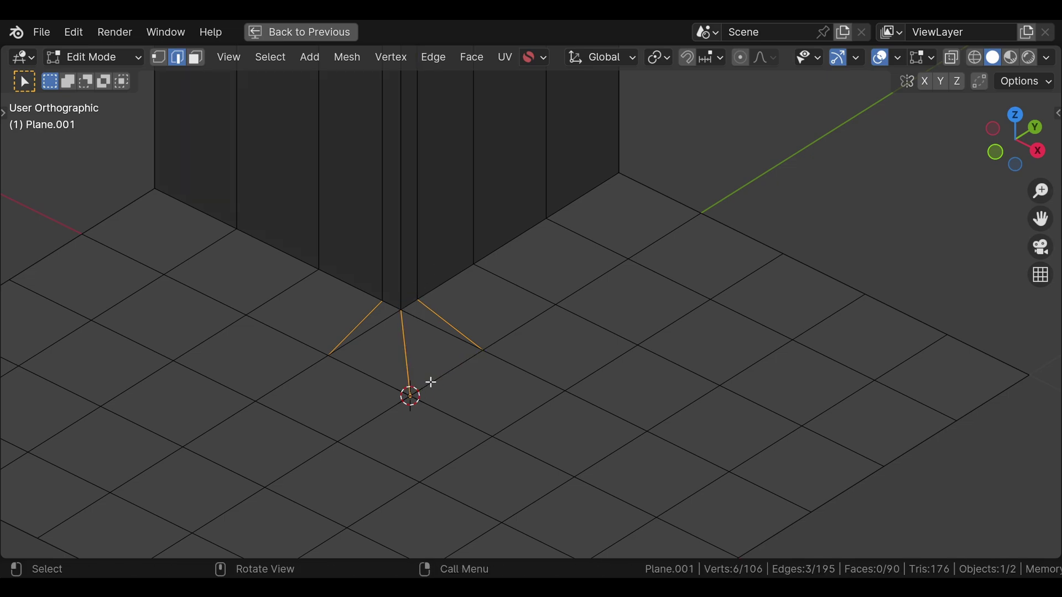
# Dissolve the two original grid edges that leave the box's front bottom corner, between the new knife cuts.
pyautogui.press('Tab')
pyautogui.click(452, 486)
pyautogui.click(437, 328)
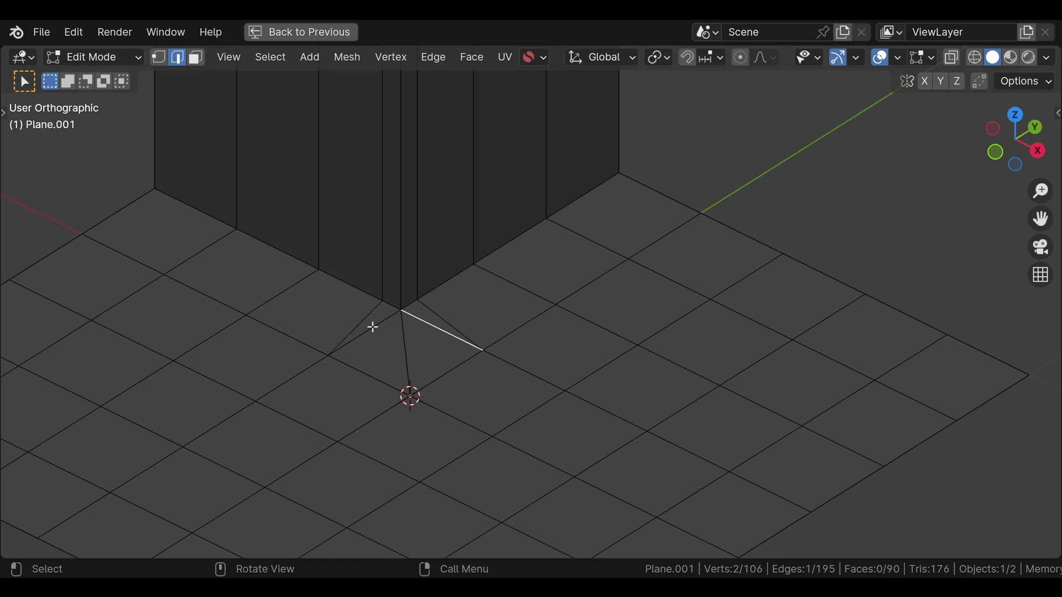
pyautogui.keyDown('shift'); pyautogui.click(379, 327); pyautogui.keyUp('shift')
pyautogui.hotkey('ctrl', 'x')
pyautogui.scroll(-2, 452, 311)
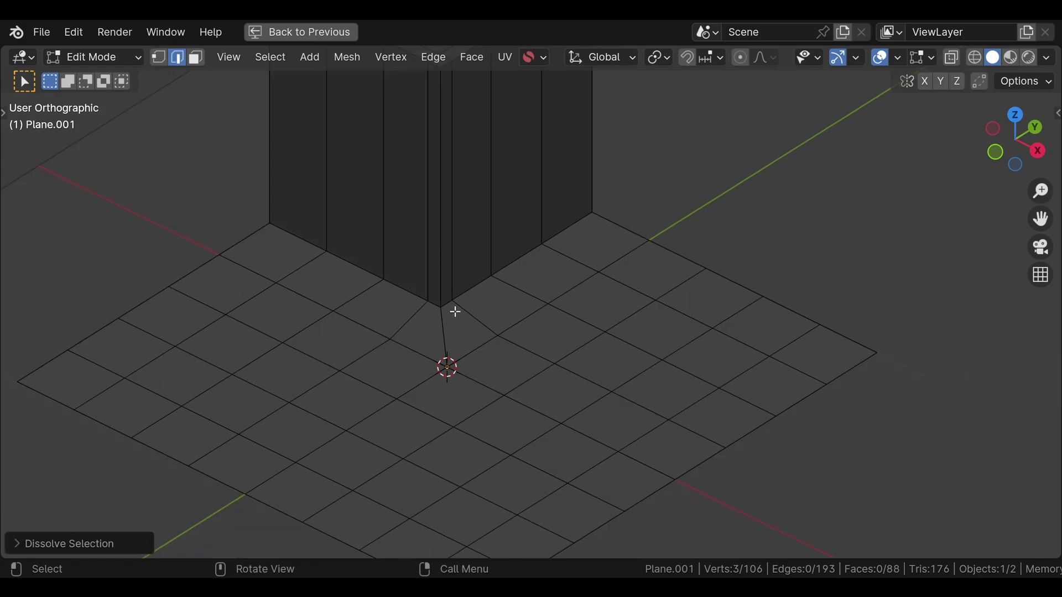
# Add support loops on both sides of the box's base edge, one low on the walls and one on the surrounding plane.
pyautogui.keyDown('shift'); pyautogui.moveTo(483, 282); pyautogui.dragTo(465, 331, button='middle'); pyautogui.keyUp('shift')
pyautogui.scroll(-1, 466, 332)
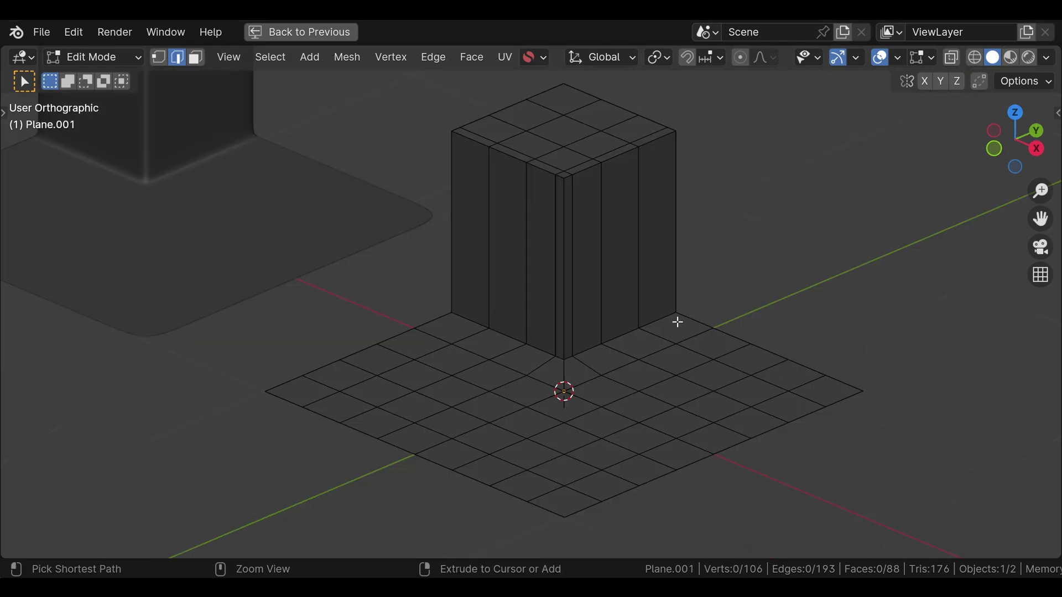
pyautogui.hotkey('ctrl', 'r')
pyautogui.click(635, 259)
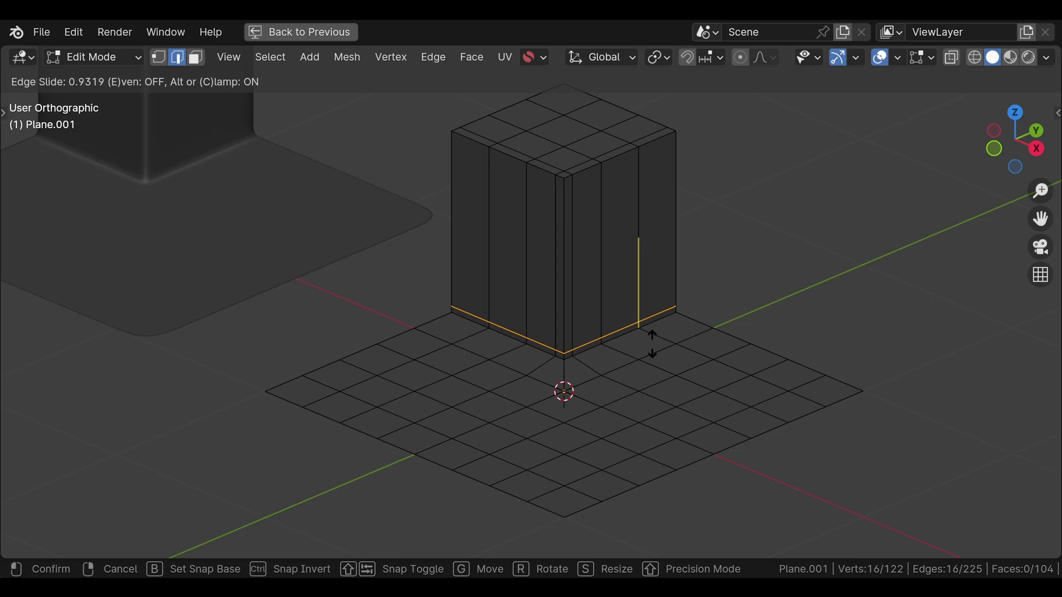
pyautogui.click(652, 346)
pyautogui.hotkey('ctrl', 'r')
pyautogui.click(657, 331)
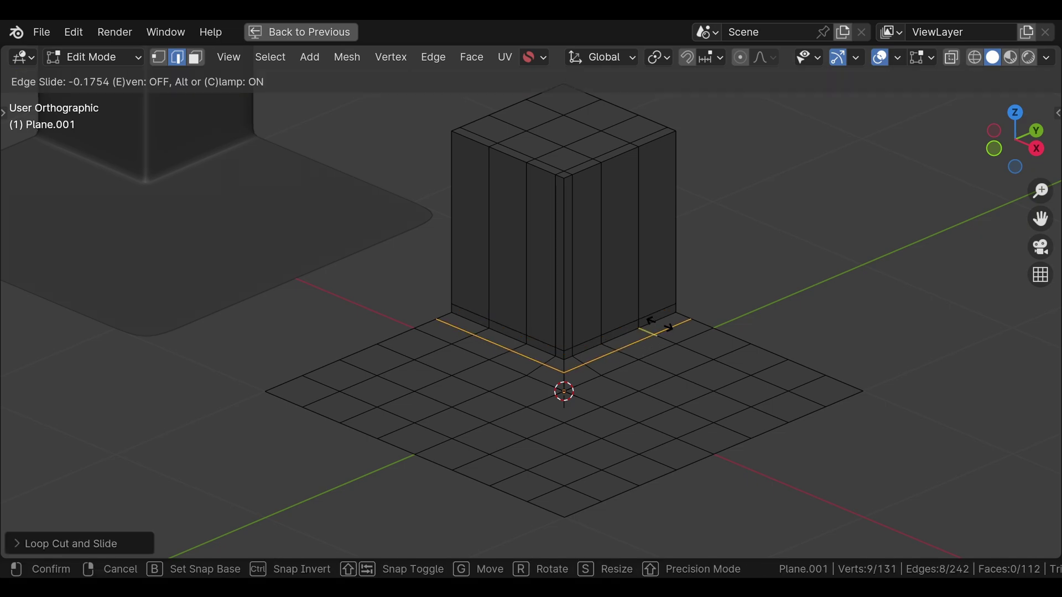
pyautogui.click(658, 309)
# Add a horizontal loop cut around the box, slide it up close to the top edge, and return to Object Mode.
pyautogui.hotkey('ctrl', 'r')
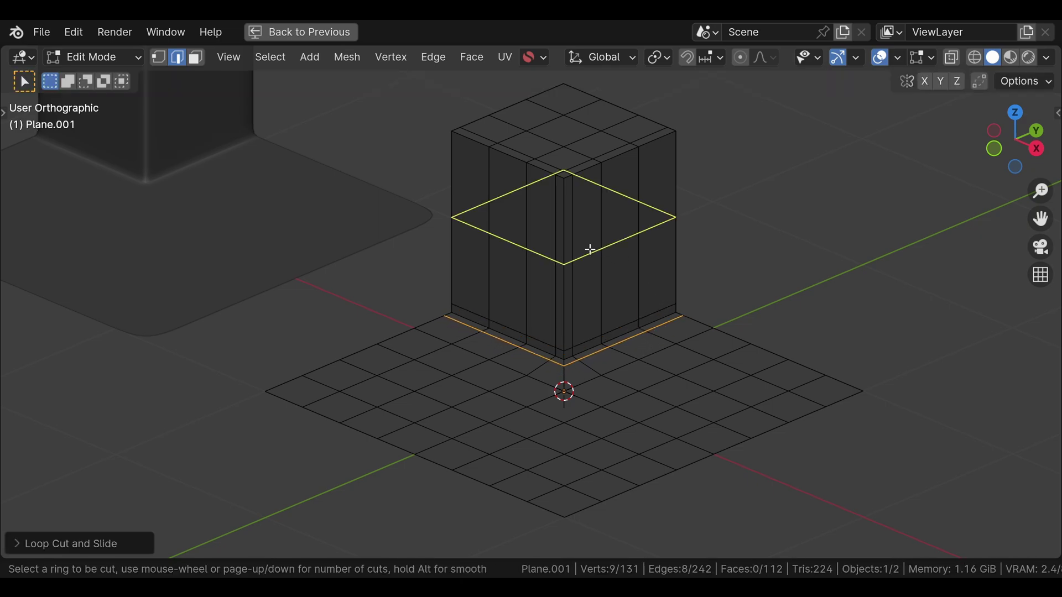
pyautogui.click(588, 249)
pyautogui.click(578, 166)
pyautogui.press('Tab')
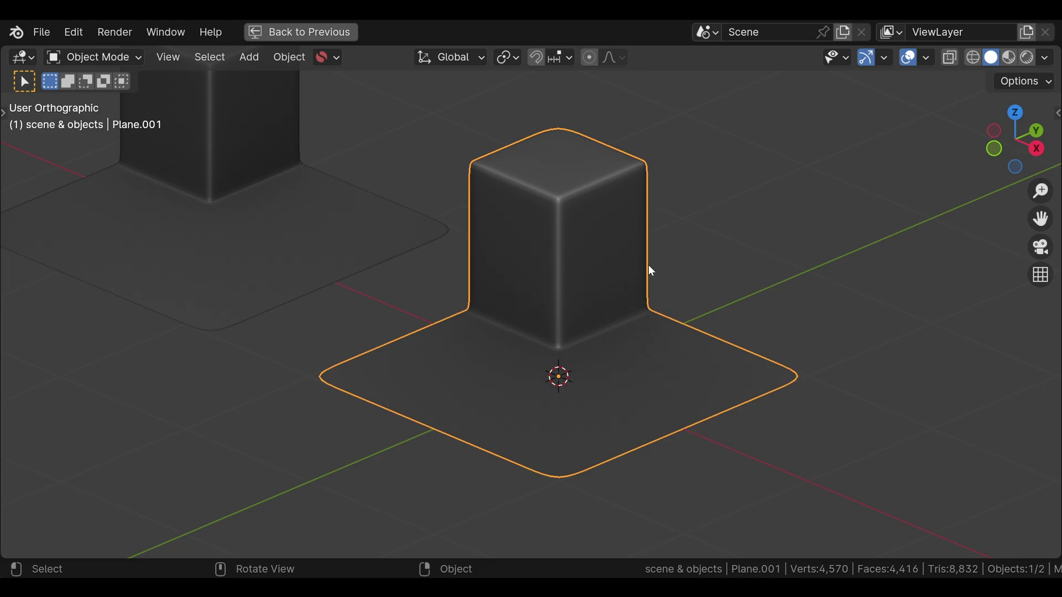
# Deselect everything and compare the shading of the two smoothed objects side by side.
pyautogui.keyDown('shift'); pyautogui.moveTo(648, 264); pyautogui.dragTo(586, 228, button='middle'); pyautogui.keyUp('shift')
pyautogui.scroll(-1, 587, 227)
pyautogui.keyDown('shift'); pyautogui.moveTo(529, 178); pyautogui.dragTo(569, 240, button='middle'); pyautogui.keyUp('shift')
pyautogui.click(389, 283)
pyautogui.click(668, 277)
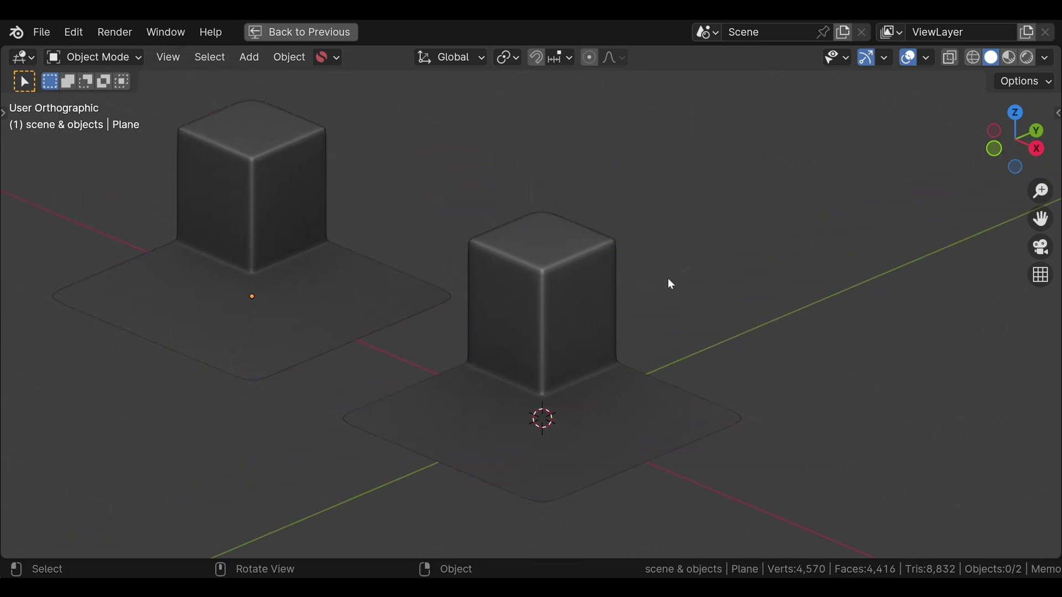
pyautogui.scroll(-2, 625, 278)
pyautogui.scroll(1, 585, 279)
# Show the wireframe over both objects, compare their edge flow around the box bases, and hide the wireframe again.
pyautogui.press('q')
pyautogui.click(458, 282)
pyautogui.keyDown('shift'); pyautogui.moveTo(558, 258); pyautogui.dragTo(611, 254, button='middle'); pyautogui.keyUp('shift')
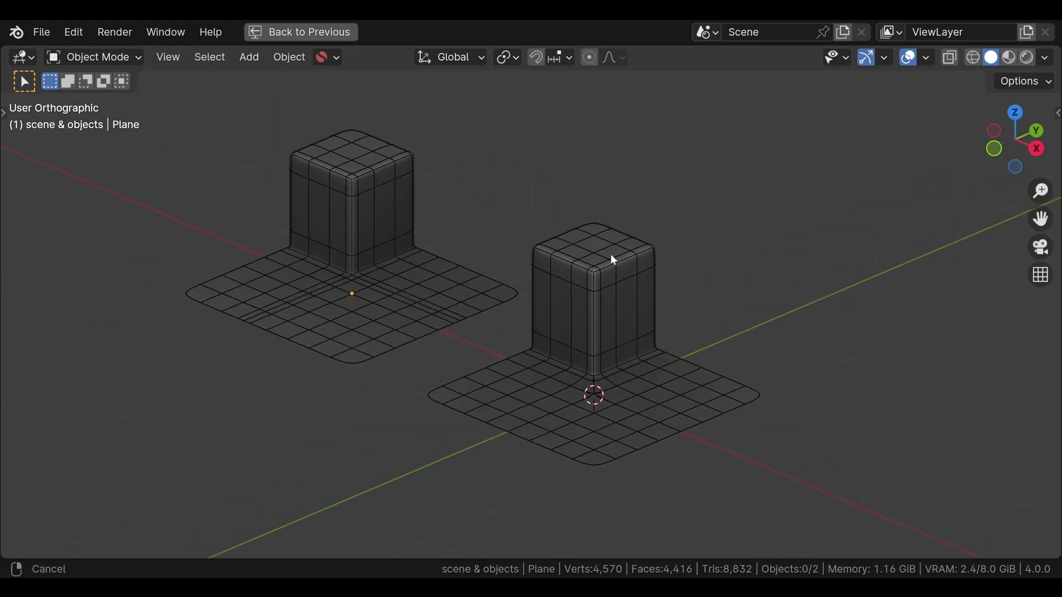
pyautogui.moveTo(702, 298); pyautogui.dragTo(714, 302, button='middle')
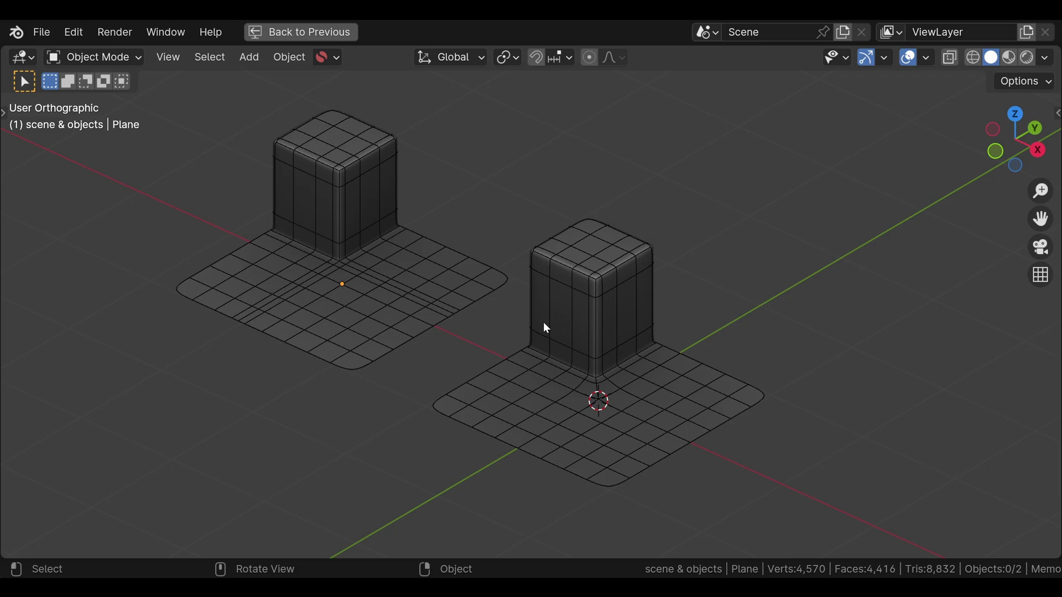
pyautogui.moveTo(577, 279)
pyautogui.keyDown('alt'); pyautogui.keyDown('shift'); pyautogui.mouseDown()
pyautogui.moveTo(626, 291)
pyautogui.moveTo(599, 278)
pyautogui.mouseUp(); pyautogui.keyUp('shift'); pyautogui.keyUp('alt')
pyautogui.scroll(1, 624, 291)
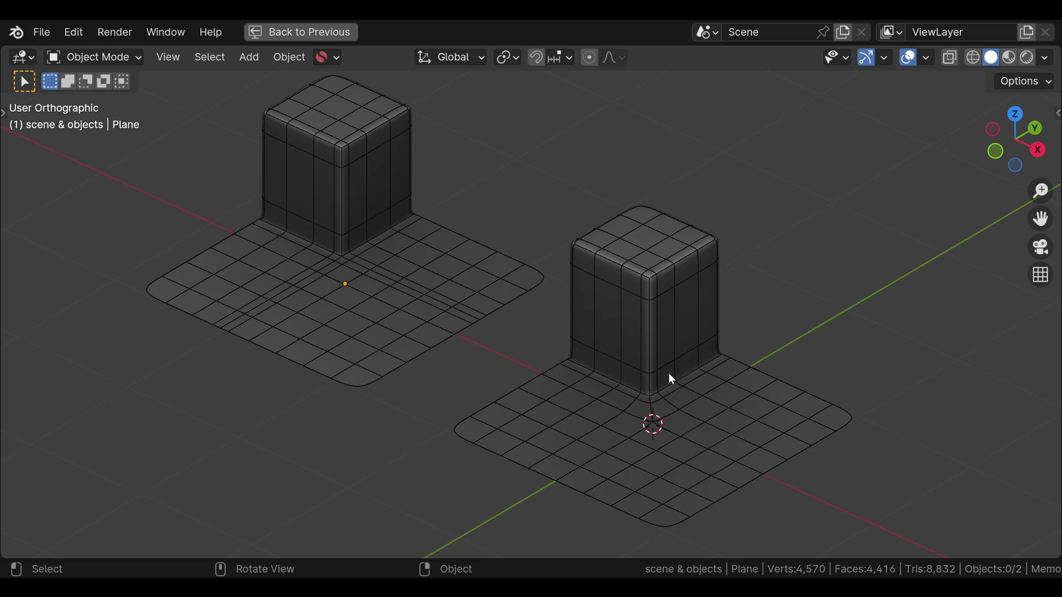
pyautogui.press('q')
pyautogui.click(553, 373)
# Edge-slide the second object's two vertical support loops about halfway closer to the box's front corner edge.
pyautogui.keyDown('shift'); pyautogui.moveTo(657, 339); pyautogui.dragTo(607, 320, button='middle'); pyautogui.keyUp('shift')
pyautogui.click(609, 315)
pyautogui.press('Tab')
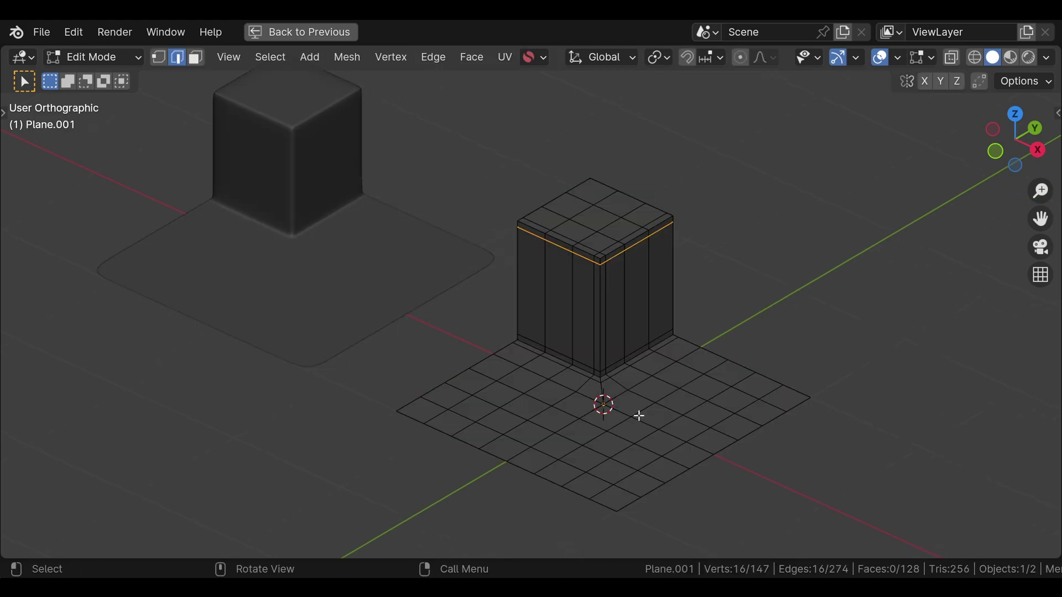
pyautogui.scroll(2, 639, 357)
pyautogui.keyDown('shift'); pyautogui.moveTo(639, 353); pyautogui.dragTo(570, 292, button='middle'); pyautogui.keyUp('shift')
pyautogui.keyDown('alt'); pyautogui.click(593, 354); pyautogui.keyUp('alt')
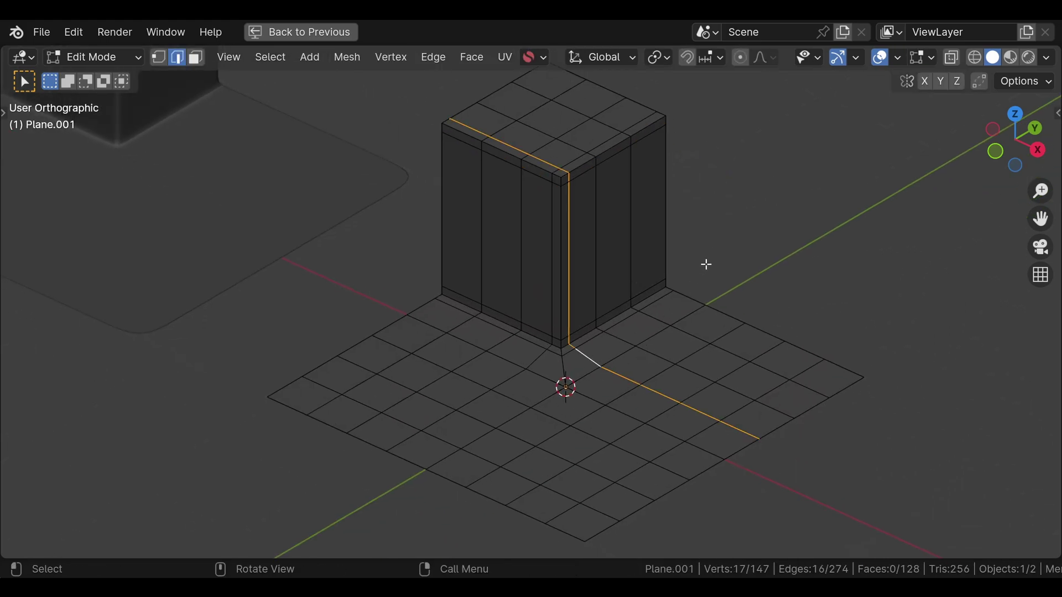
pyautogui.press('g')
pyautogui.press('g')
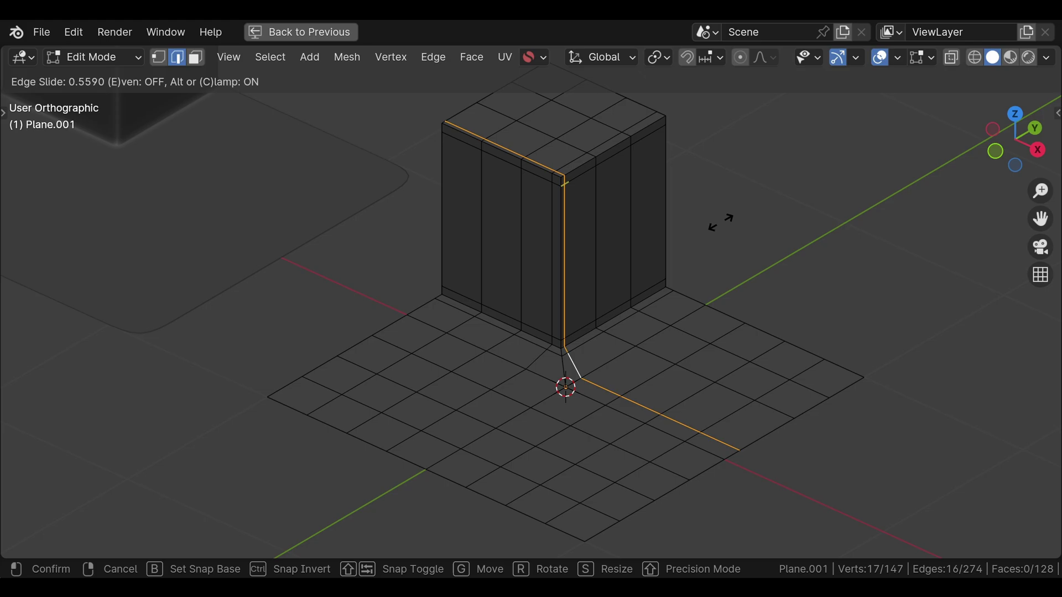
pyautogui.click(713, 224)
pyautogui.press('g')
pyautogui.press('g')
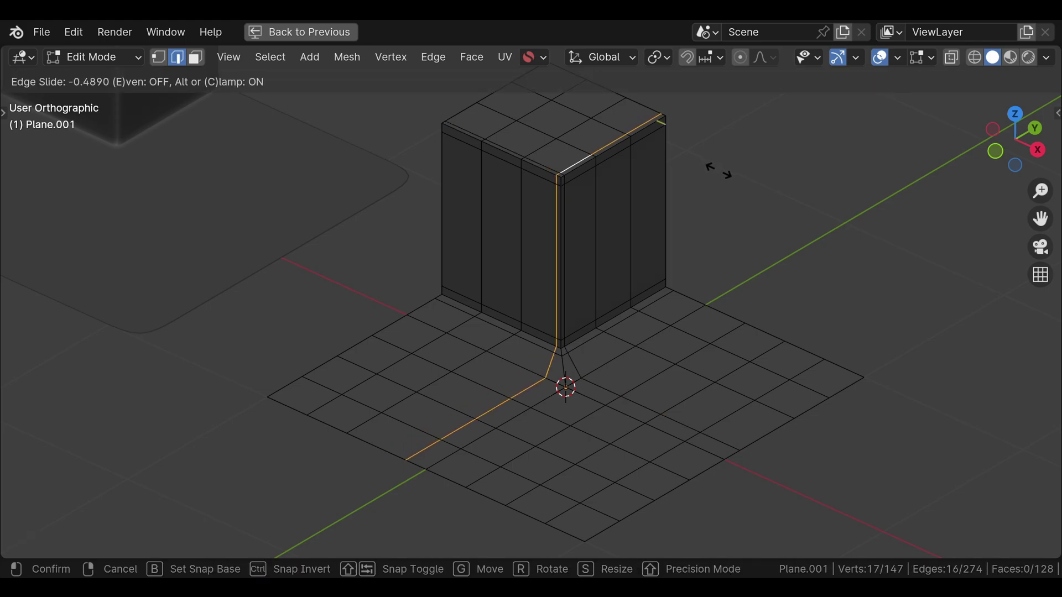
pyautogui.click(718, 171)
# Slide the horizontal support loop closer to the box's top edge and check the sharpened corners in Object Mode.
pyautogui.keyDown('alt'); pyautogui.click(590, 164); pyautogui.keyUp('alt')
pyautogui.press('g')
pyautogui.press('g')
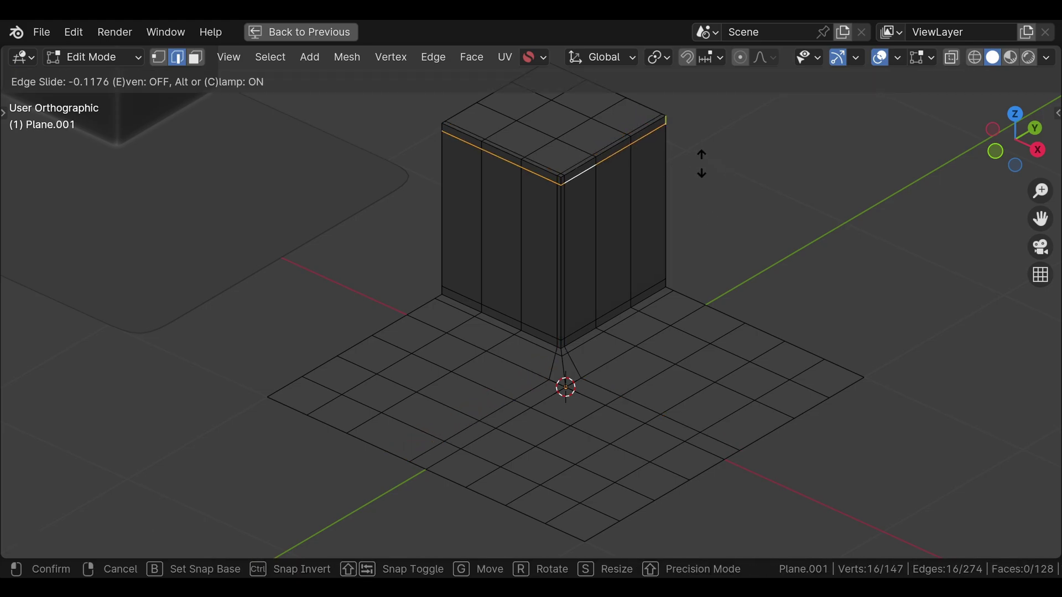
pyautogui.click(692, 123)
pyautogui.press('Tab')
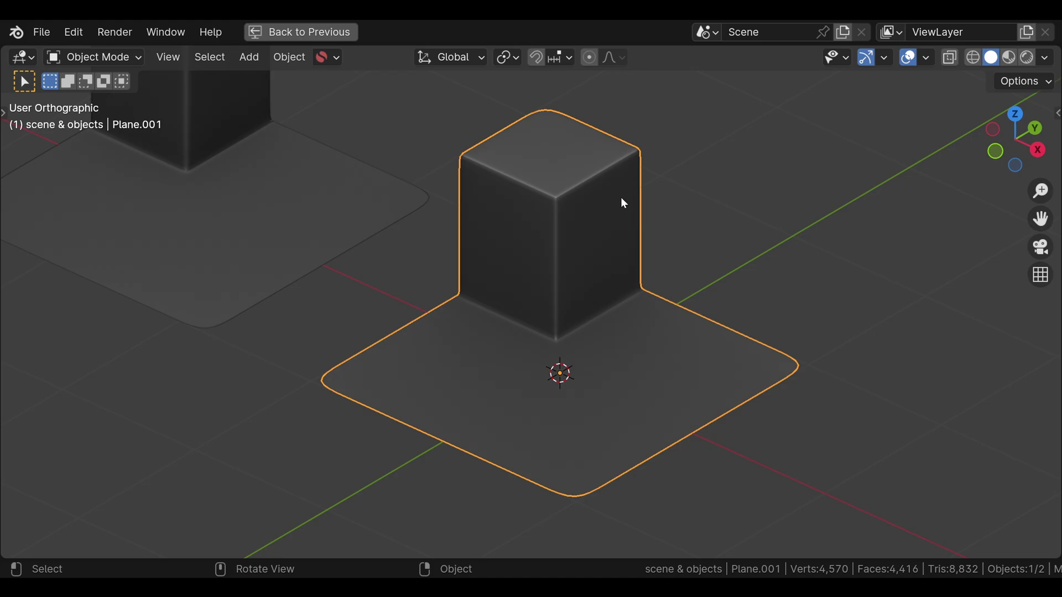
pyautogui.scroll(4, 620, 197)
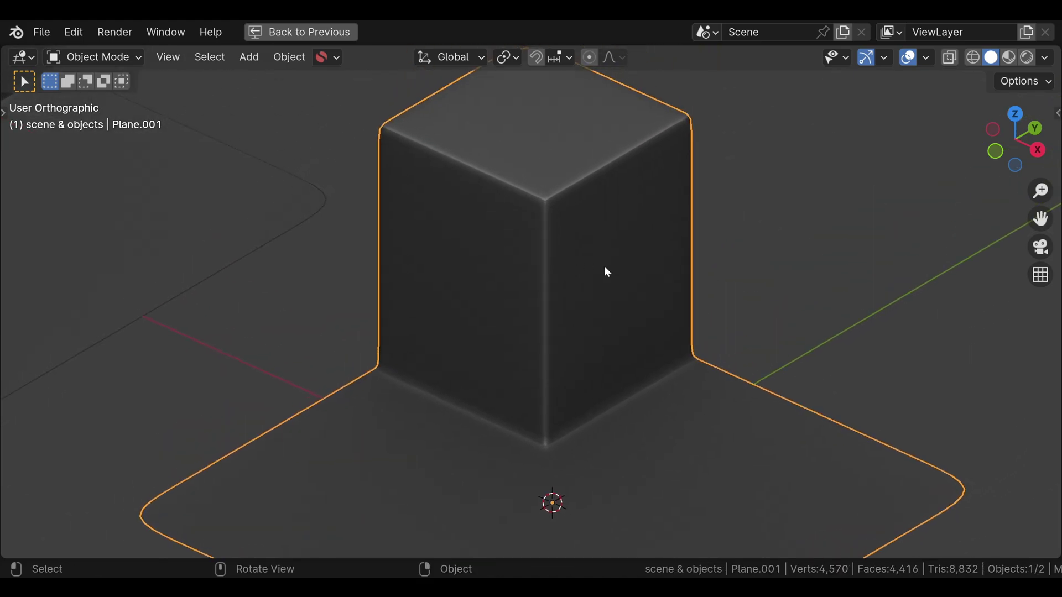
pyautogui.scroll(-2, 604, 267)
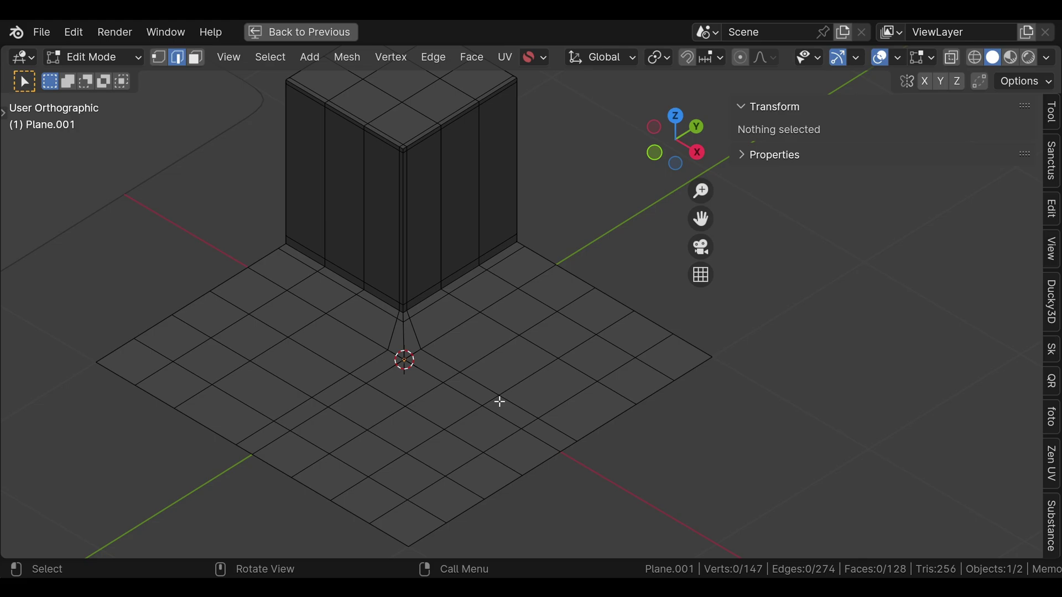
# Select the floor edge path running from the box's front corner toward the +X border and edge-slide it outward by about 0.4.
pyautogui.click(439, 360)
pyautogui.keyDown('ctrl'); pyautogui.click(554, 428); pyautogui.keyUp('ctrl')
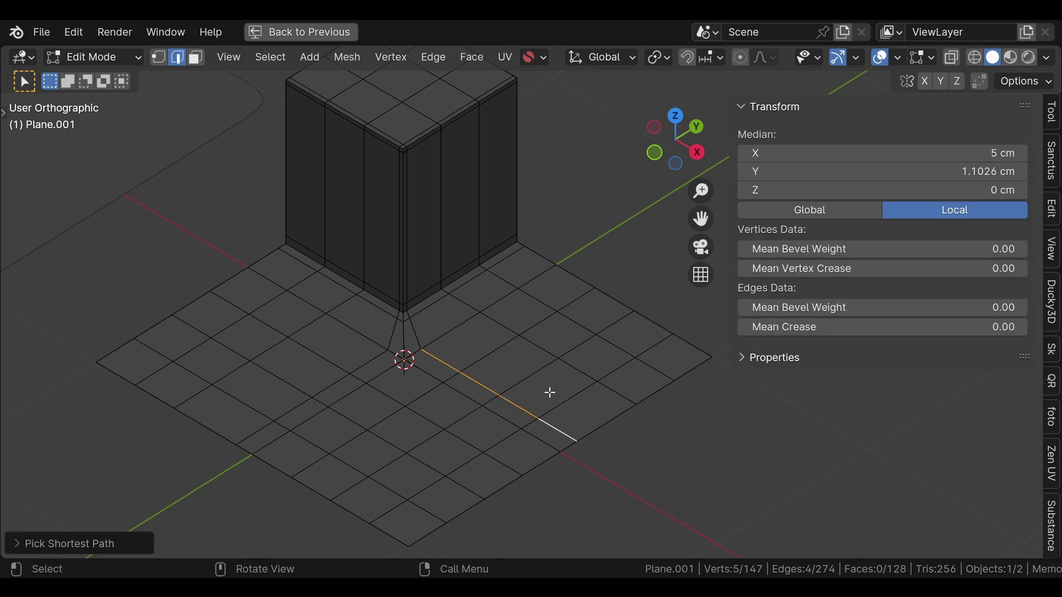
pyautogui.press('g')
pyautogui.press('g')
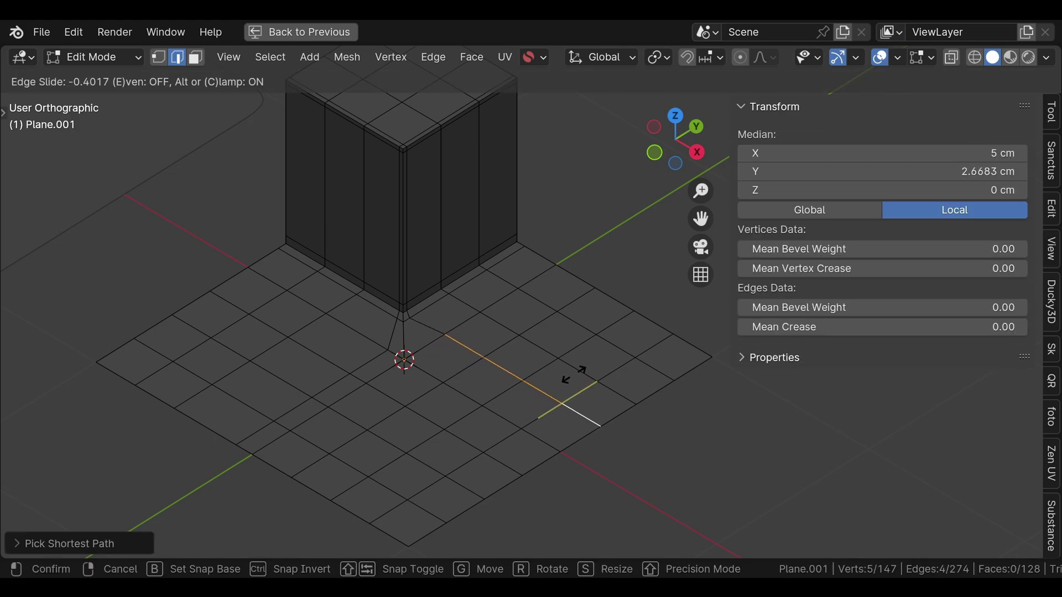
pyautogui.click(549, 375)
# Edge-slide the matching floor edge path toward the -Y border outward by about 0.37 and check the smoothed surface in Object Mode.
pyautogui.click(375, 363)
pyautogui.keyDown('ctrl'); pyautogui.click(273, 403); pyautogui.keyUp('ctrl')
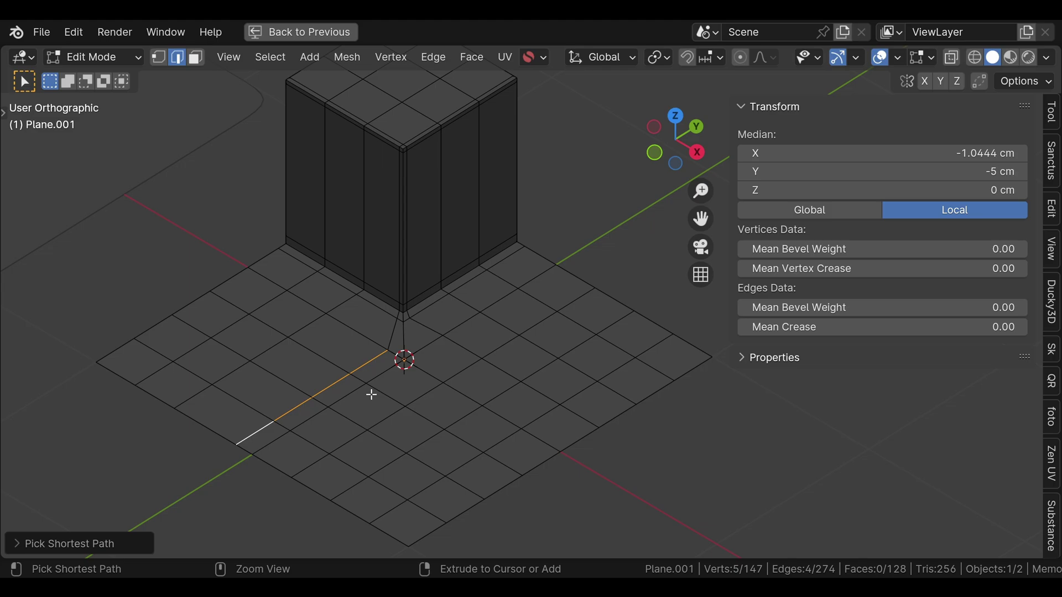
pyautogui.press('g')
pyautogui.press('g')
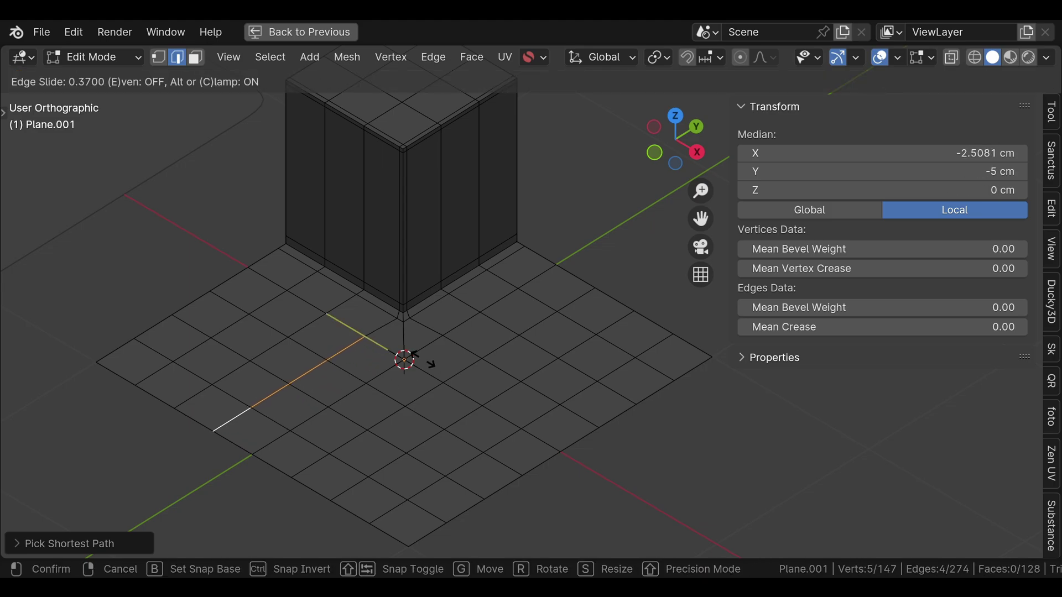
pyautogui.click(420, 358)
pyautogui.press('Tab')
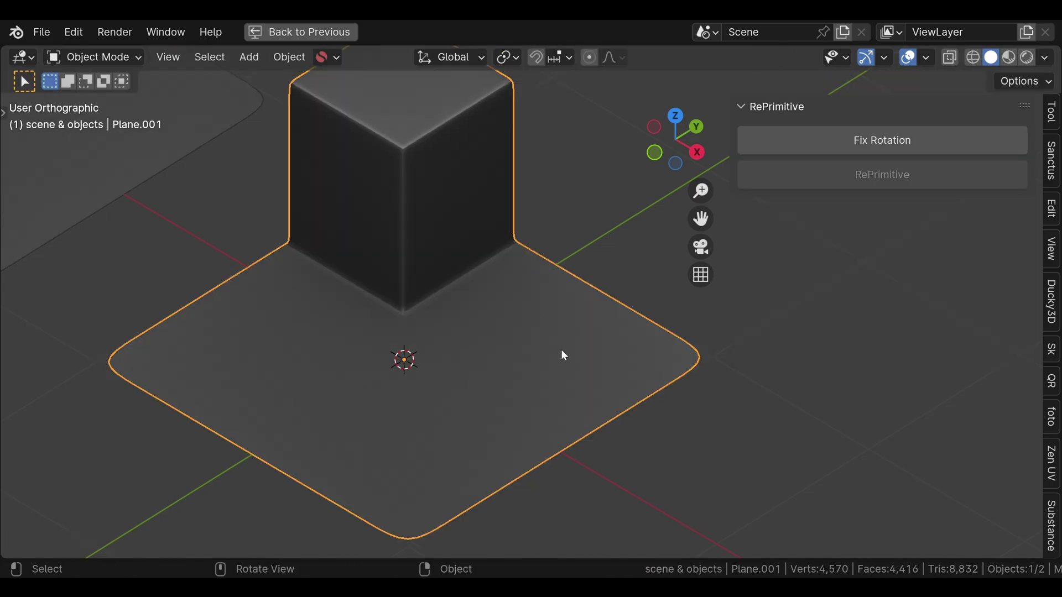
pyautogui.keyDown('shift'); pyautogui.moveTo(535, 305); pyautogui.dragTo(555, 315, button='middle'); pyautogui.keyUp('shift')
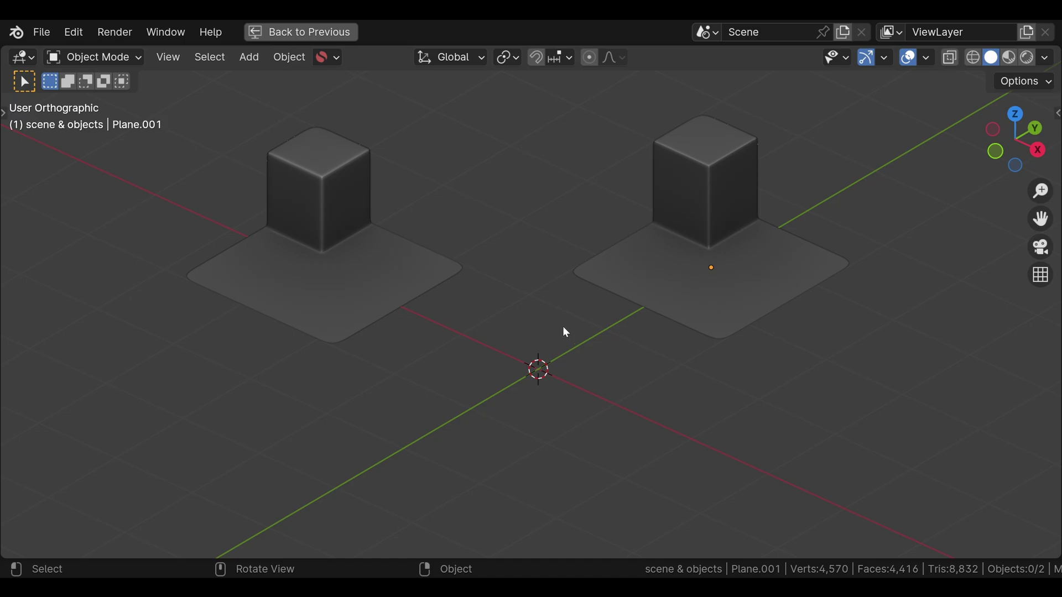
pyautogui.hotkey('shift', 'a')
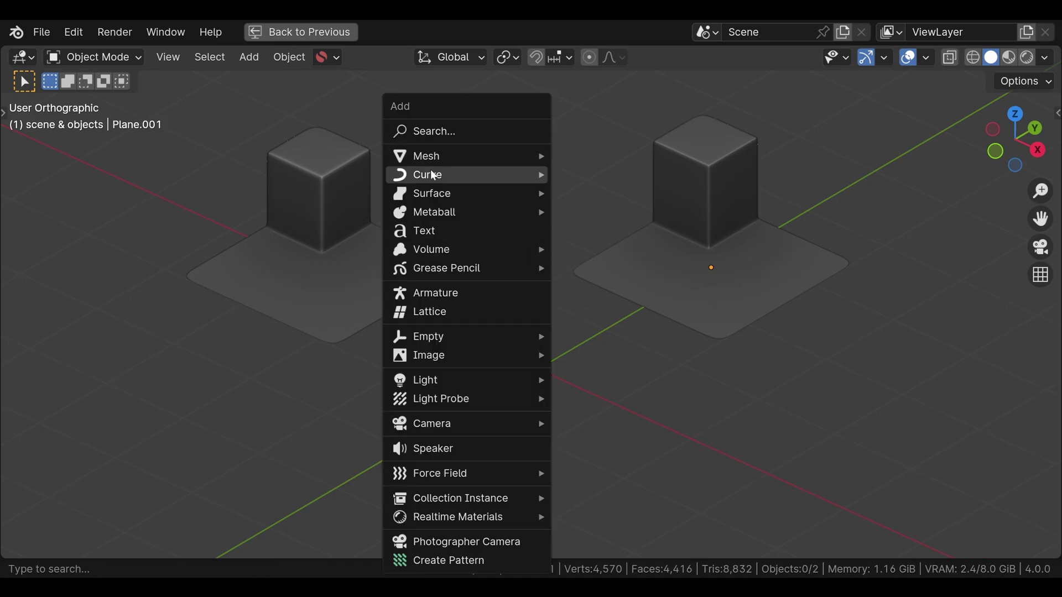
pyautogui.moveTo(525, 157)
pyautogui.click(596, 270)
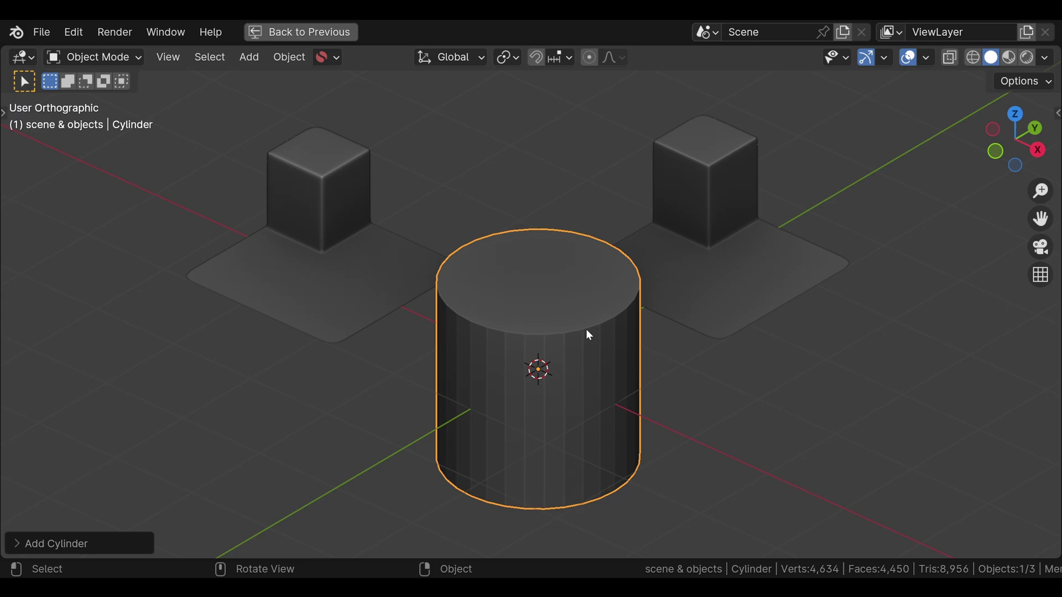
pyautogui.click(588, 335)
pyautogui.press('r')
pyautogui.press('r')
pyautogui.click(621, 335)
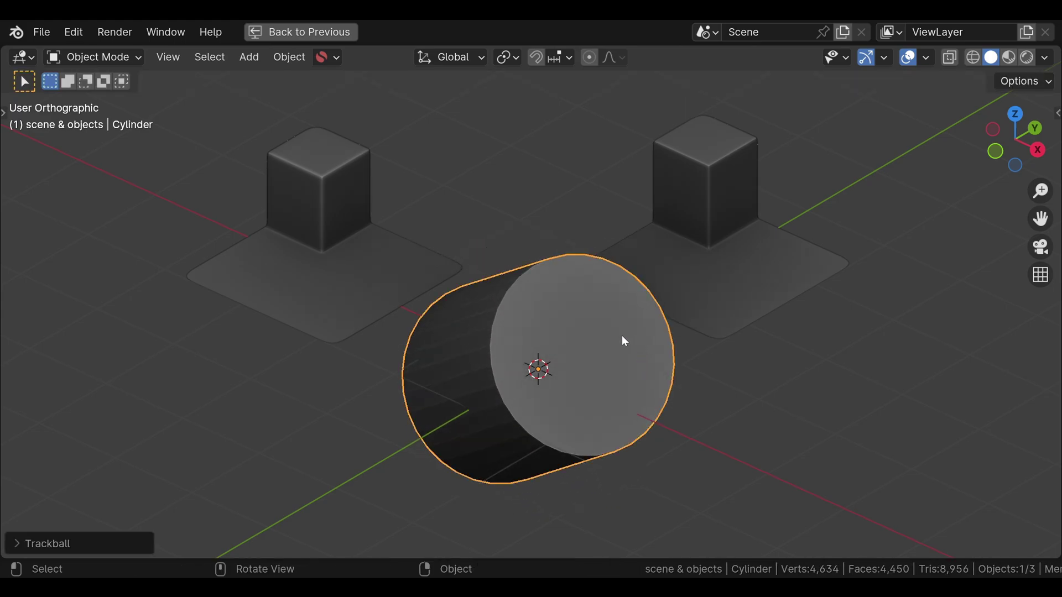
pyautogui.press('g')
pyautogui.click(714, 258)
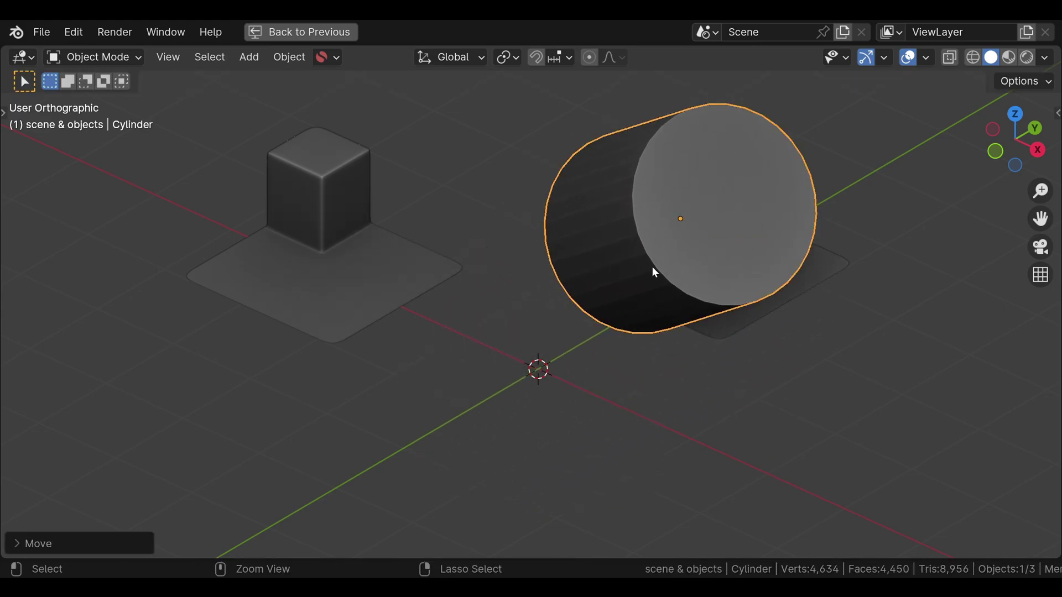
pyautogui.hotkey('ctrl', 'z')
pyautogui.hotkey('ctrl', 'z')
pyautogui.press('Delete')
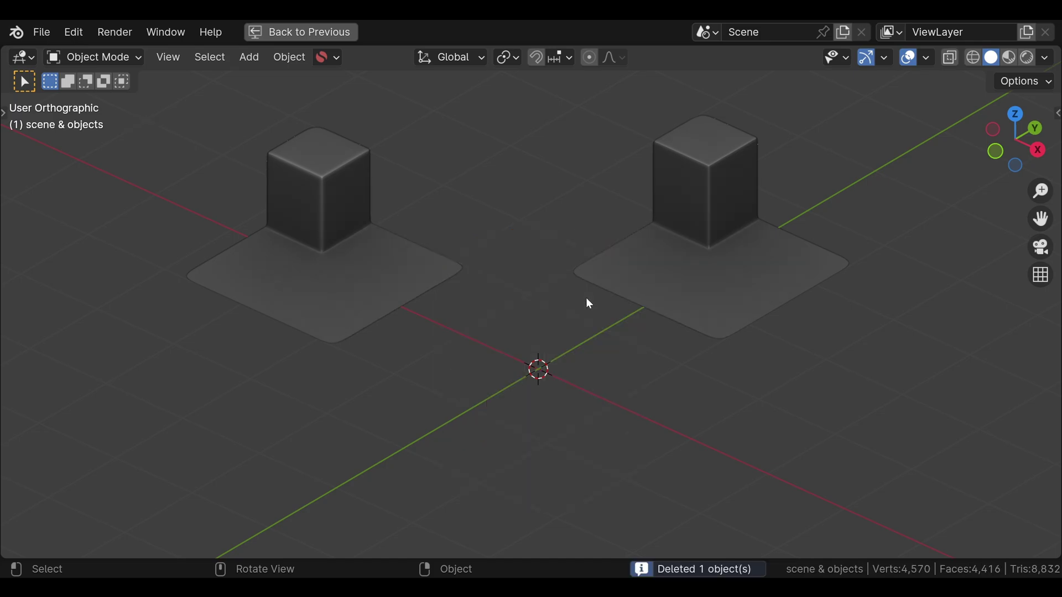
# Add a cylinder mesh at the world origin and review its creation settings.
pyautogui.hotkey('shift', 'a')
pyautogui.moveTo(553, 157)
pyautogui.click(655, 270)
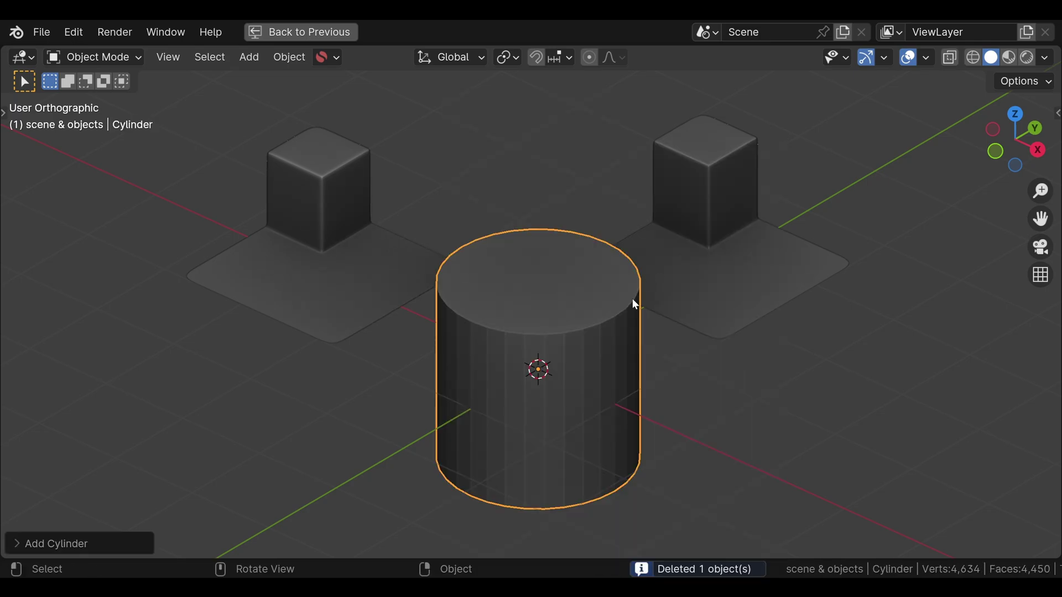
pyautogui.click(36, 544)
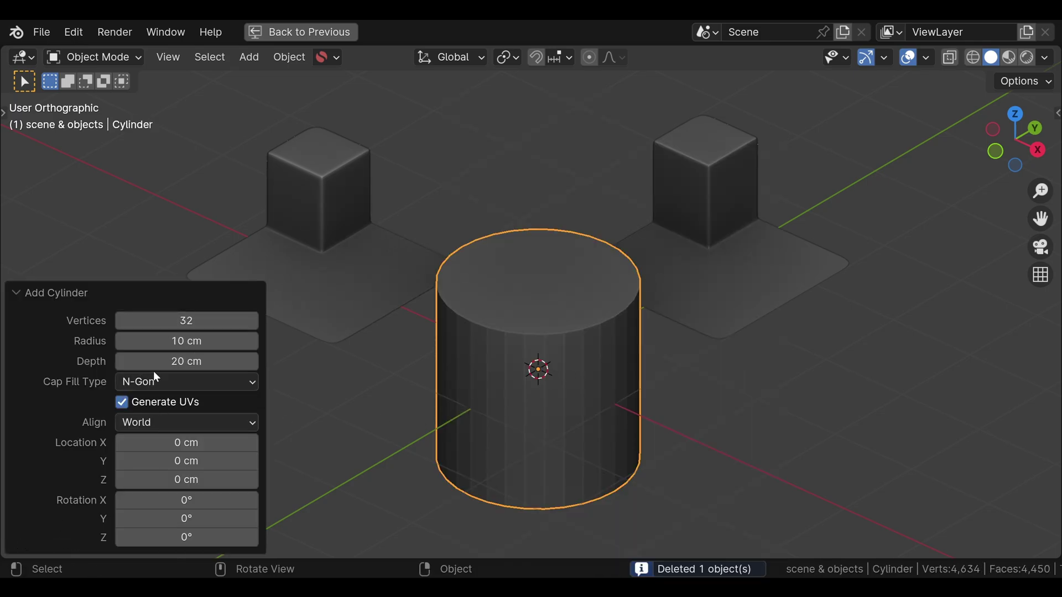
pyautogui.click(32, 298)
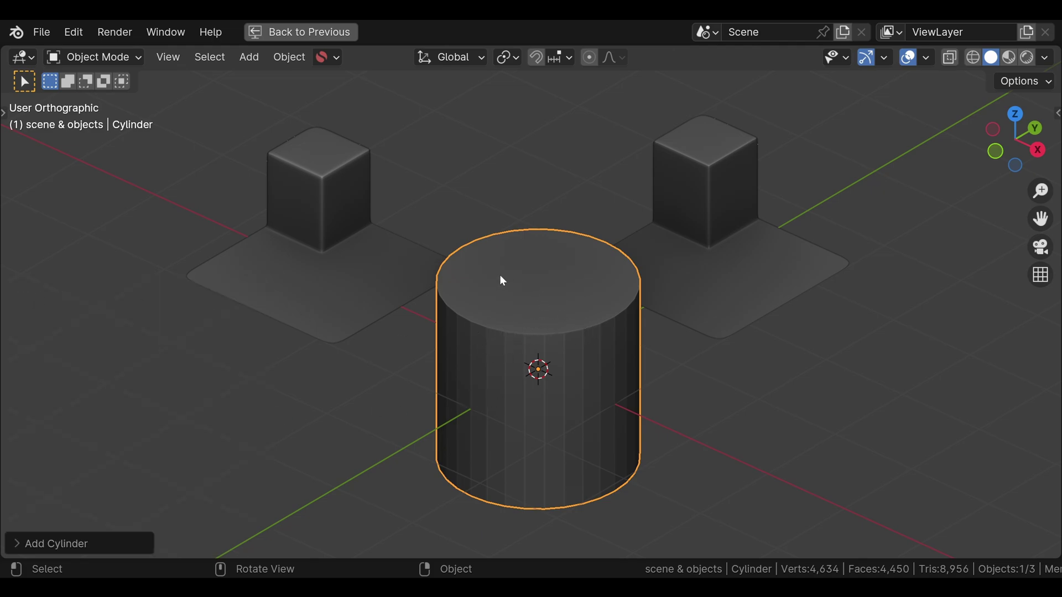
# Tilt the cylinder freely with a trackball rotation and move it in front of the second box object.
pyautogui.press('r')
pyautogui.press('r')
pyautogui.click(588, 308)
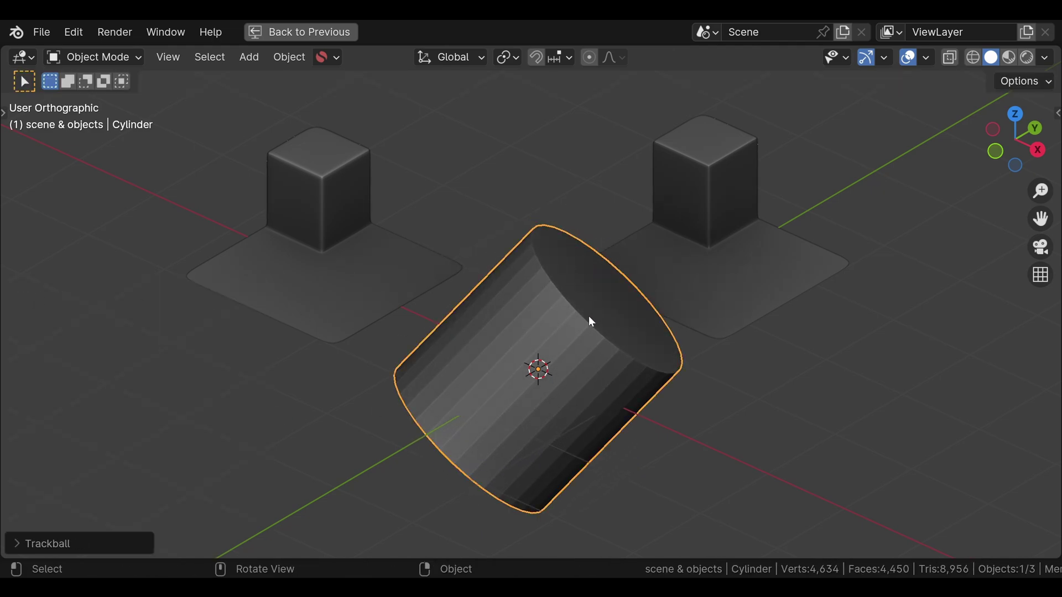
pyautogui.moveTo(590, 321); pyautogui.dragTo(682, 211)
pyautogui.click(603, 270)
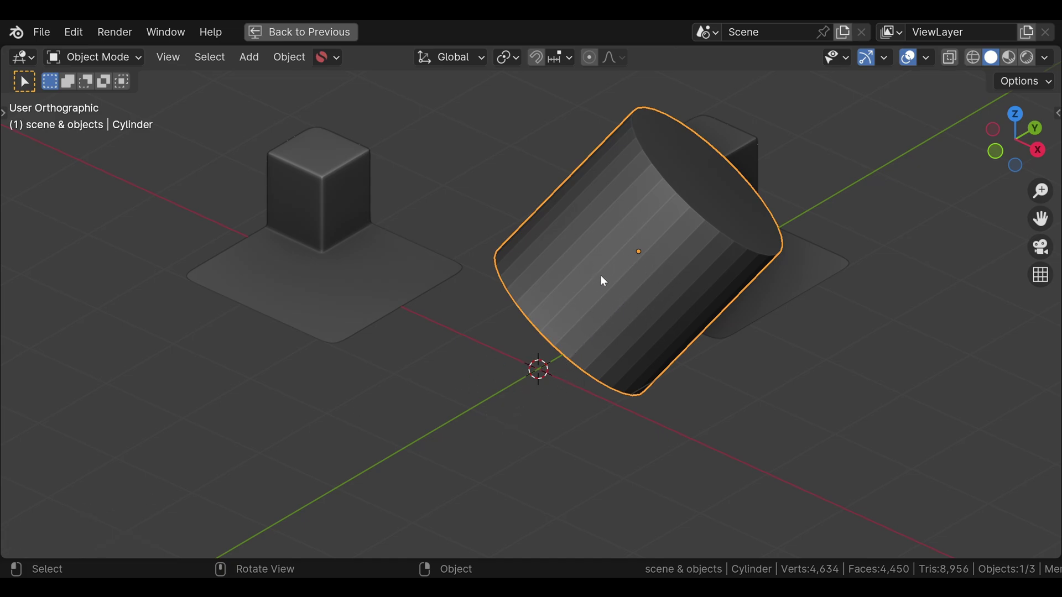
# Rebuild the tilted cylinder with RePrimitive using 16 vertices.
pyautogui.press('n')
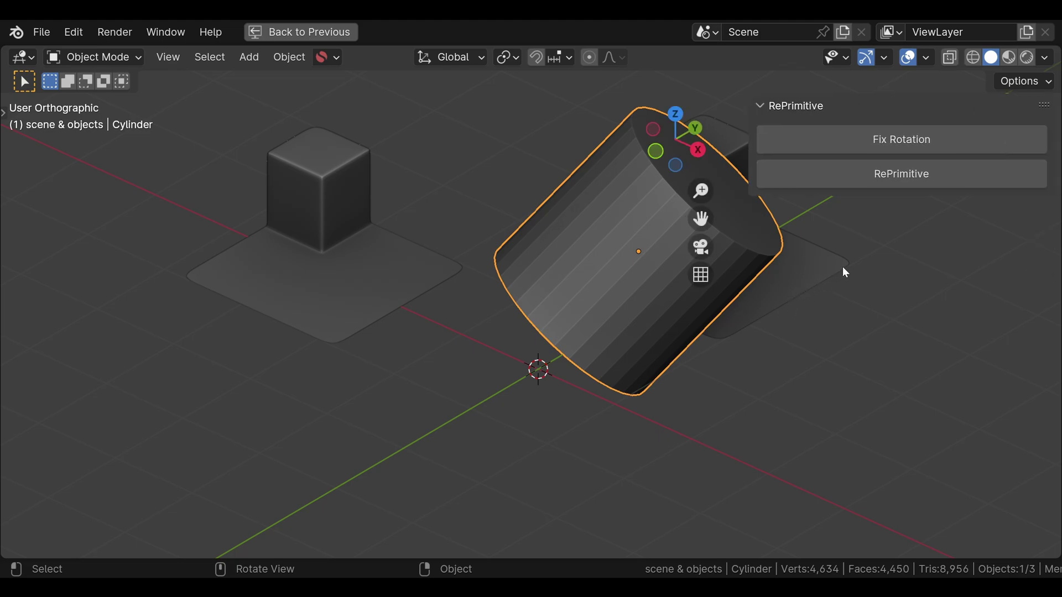
pyautogui.keyDown('shift'); pyautogui.moveTo(556, 316); pyautogui.dragTo(432, 303, button='middle'); pyautogui.keyUp('shift')
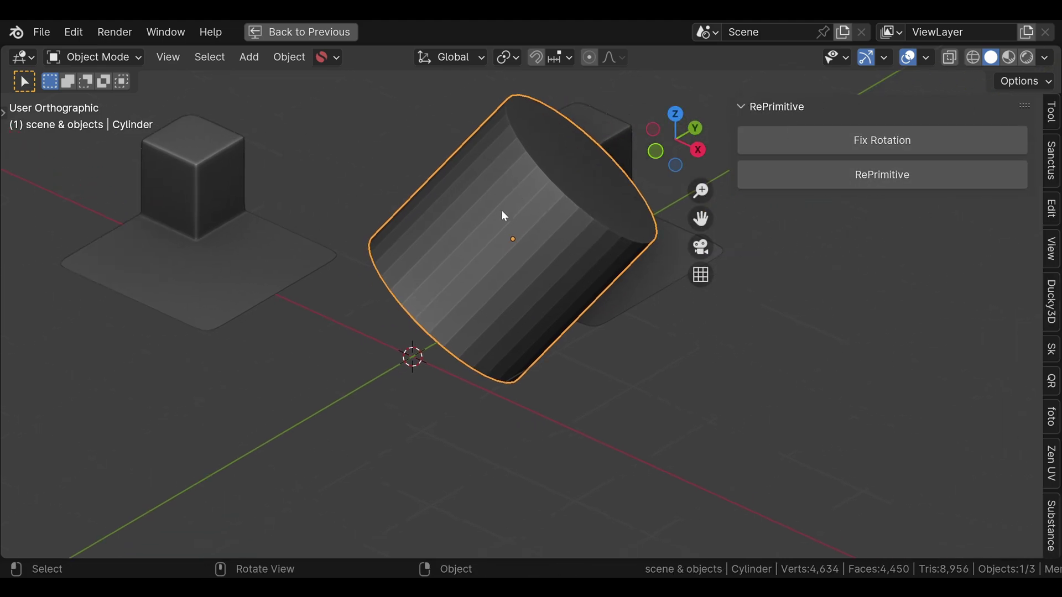
pyautogui.click(891, 185)
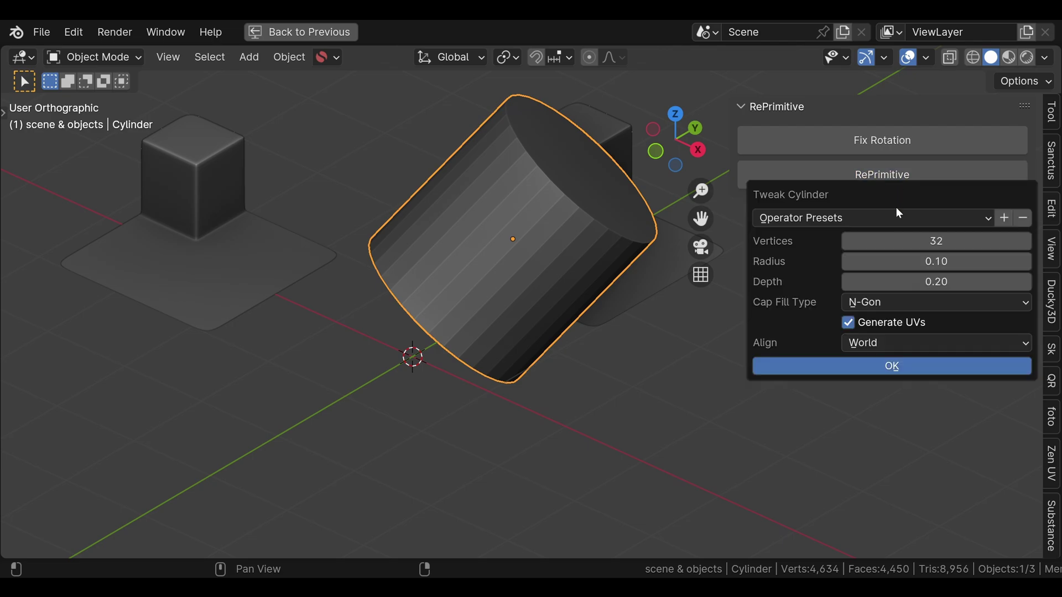
pyautogui.click(934, 242)
pyautogui.write('16')
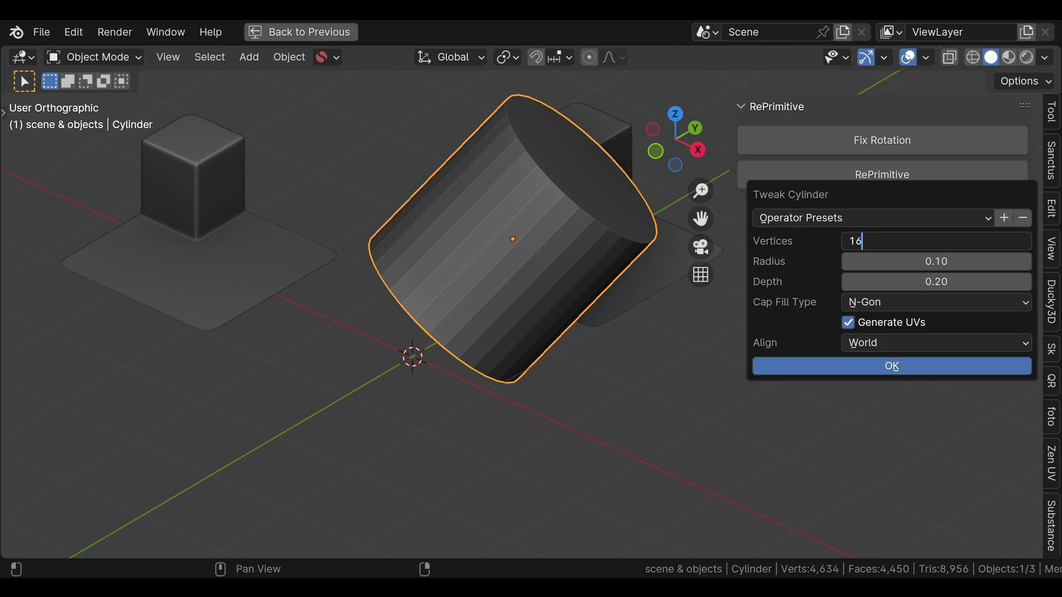
pyautogui.click(890, 367)
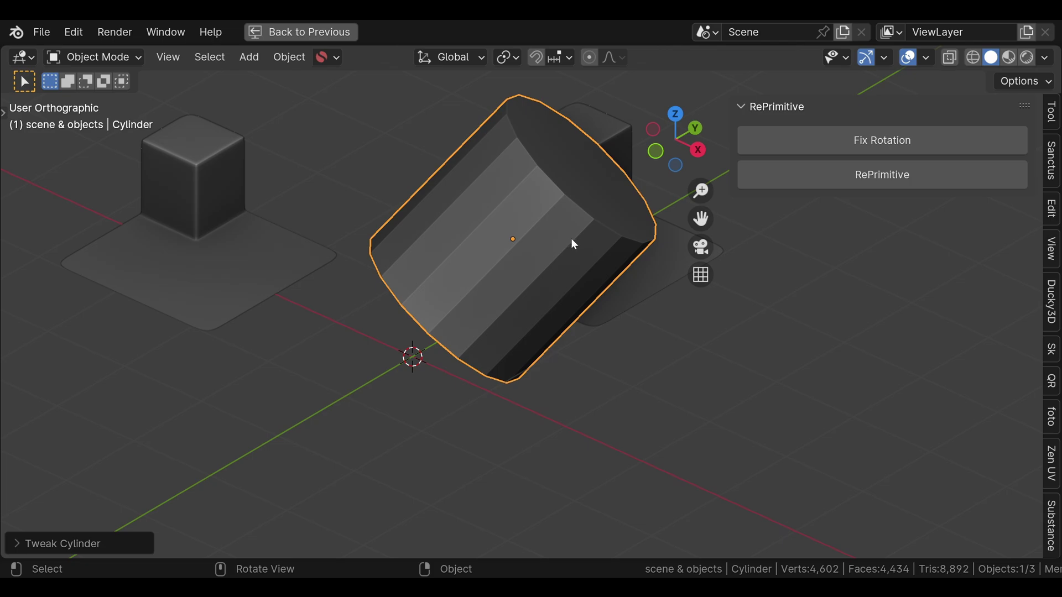
# Try moving the cylinder along its local Z axis and clearing its rotation, reverting both changes.
pyautogui.scroll(-1, 571, 238)
pyautogui.keyDown('shift'); pyautogui.moveTo(569, 246); pyautogui.dragTo(529, 257, button='middle'); pyautogui.keyUp('shift')
pyautogui.click(539, 239)
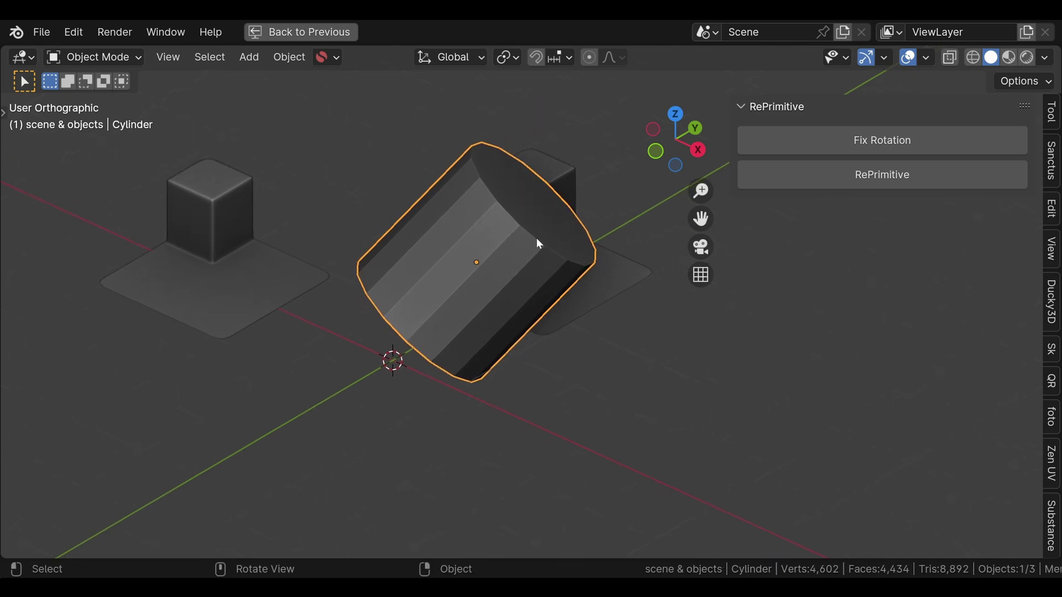
pyautogui.press('g')
pyautogui.press('z')
pyautogui.press('z')
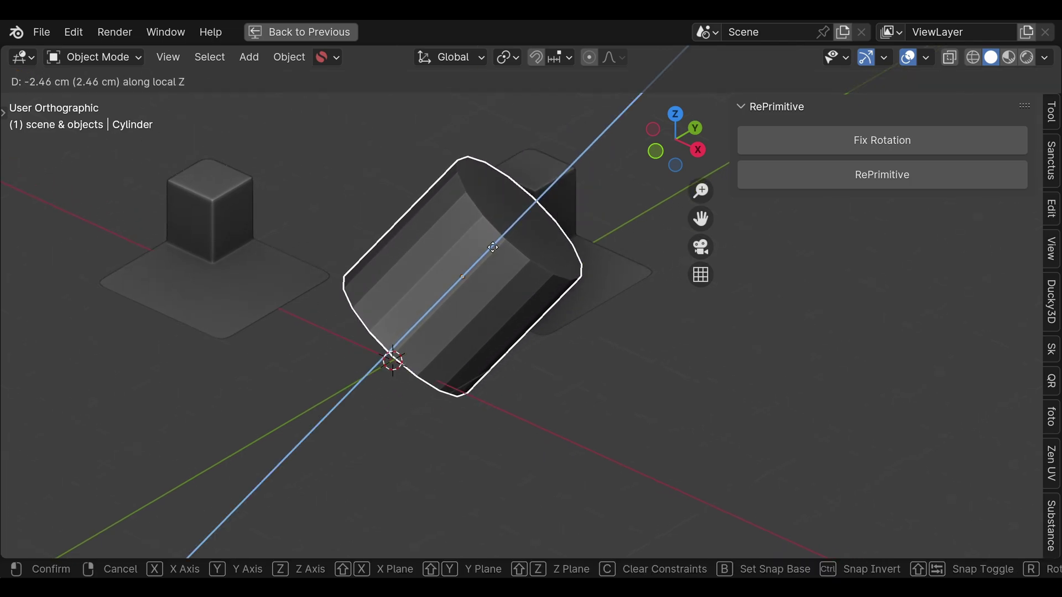
pyautogui.click(535, 234)
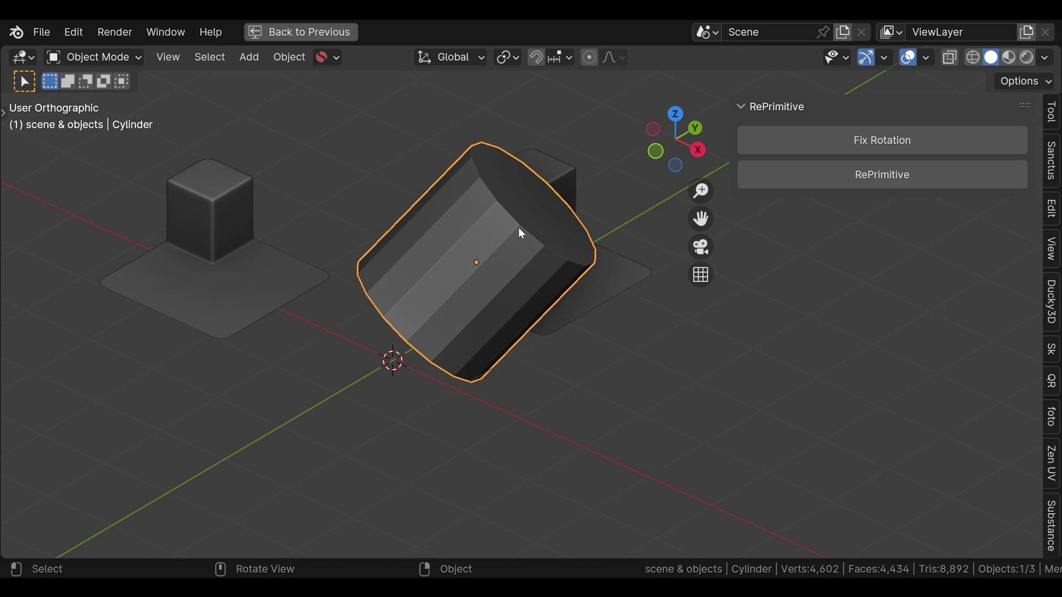
pyautogui.hotkey('alt', 'r')
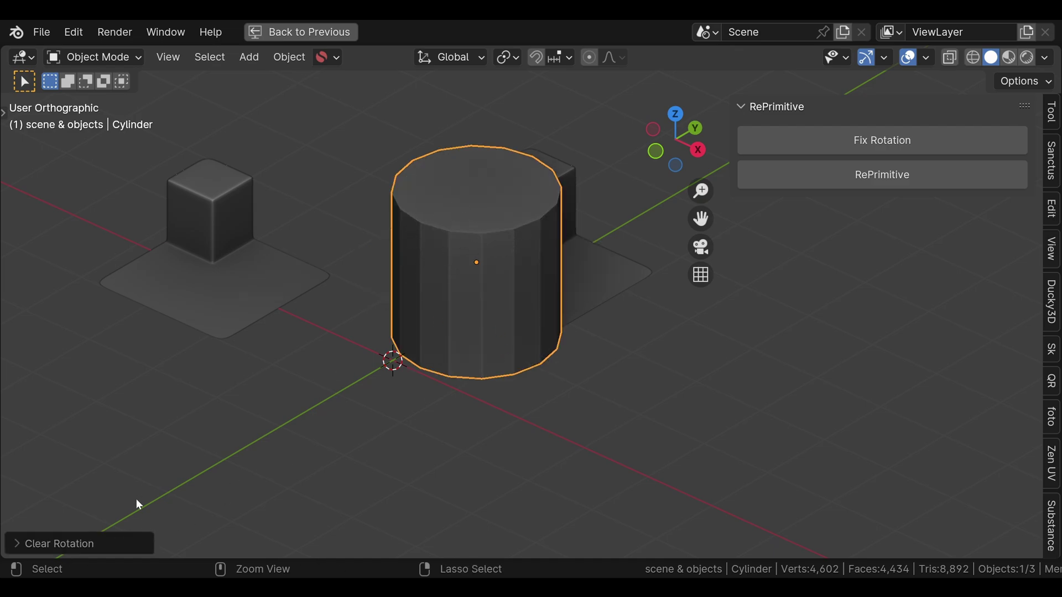
pyautogui.hotkey('ctrl', 'z')
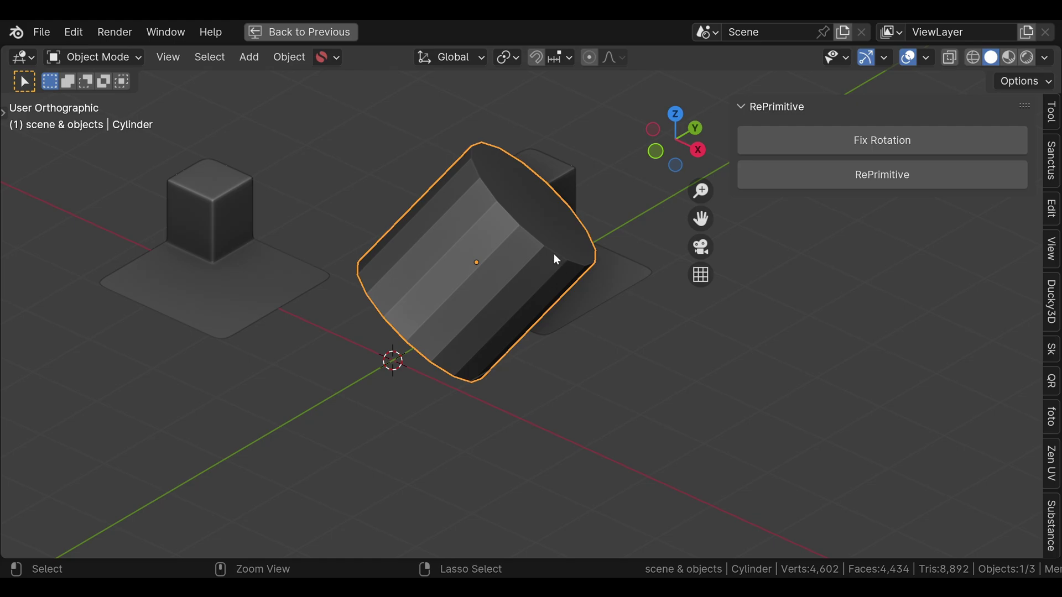
# Apply the tilted cylinder's rotation to its mesh and try to clear the rotation again.
pyautogui.hotkey('ctrl', 'a')
pyautogui.click(449, 254)
pyautogui.hotkey('ctrl', 'z')
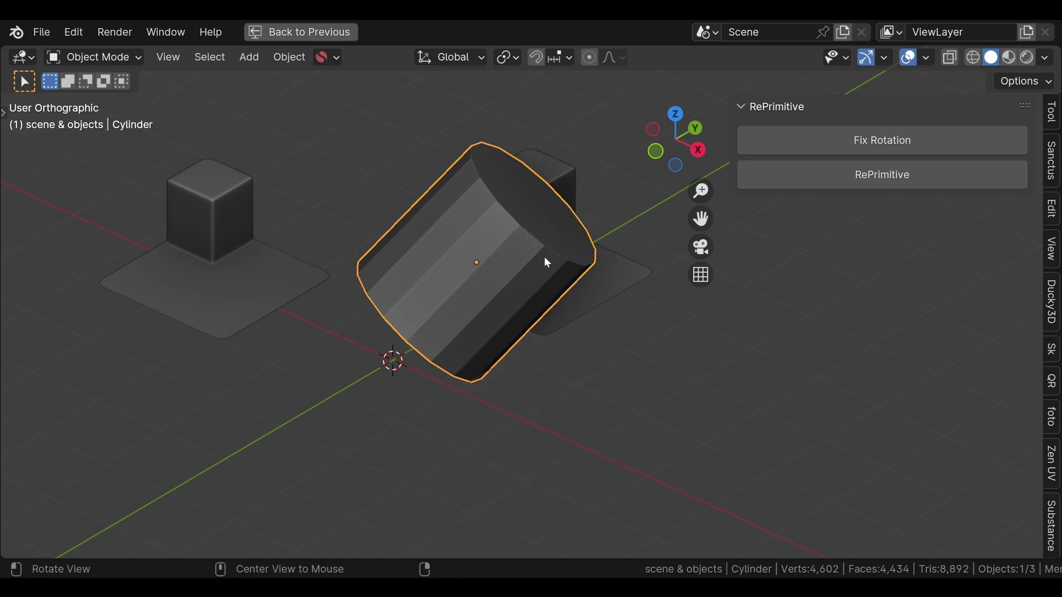
pyautogui.hotkey('alt', 'r')
pyautogui.click(492, 253)
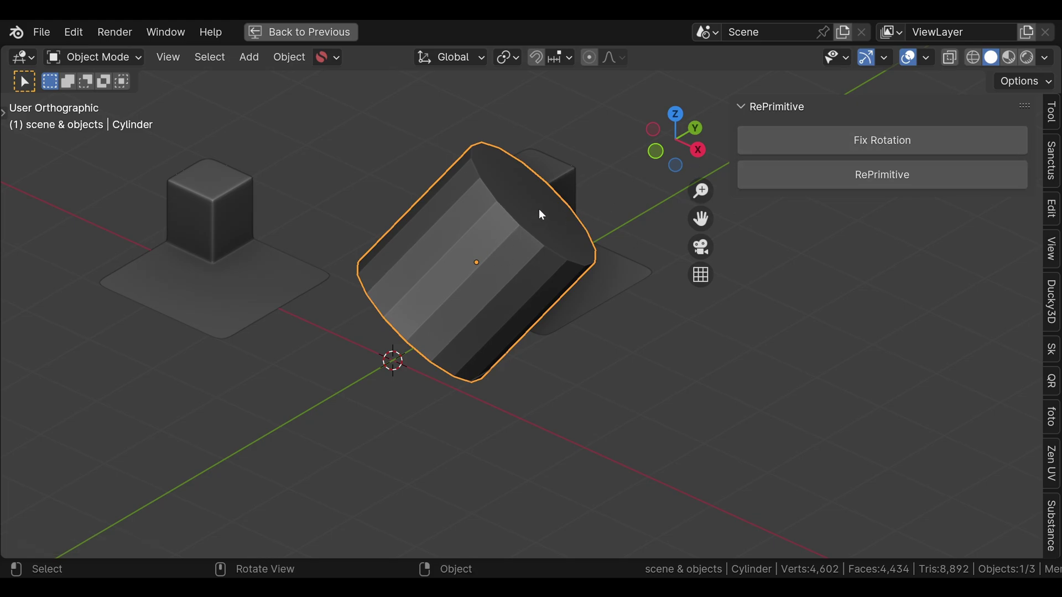
# Select the cylinder's end cap in Edit Mode to examine its orientation against the axes, and return to Object Mode.
pyautogui.press('Tab')
pyautogui.click(621, 225)
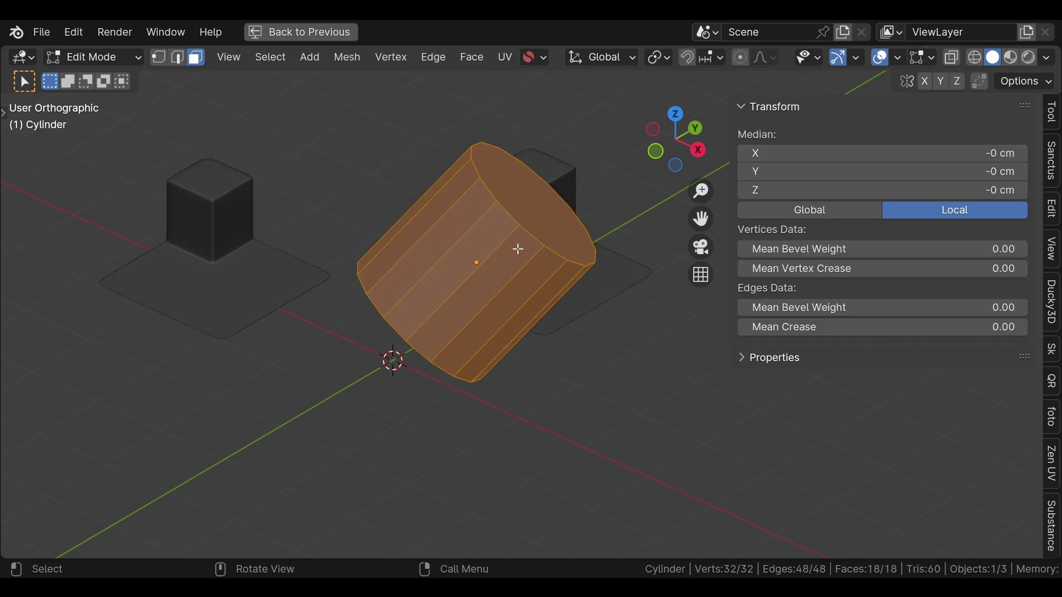
pyautogui.click(515, 207)
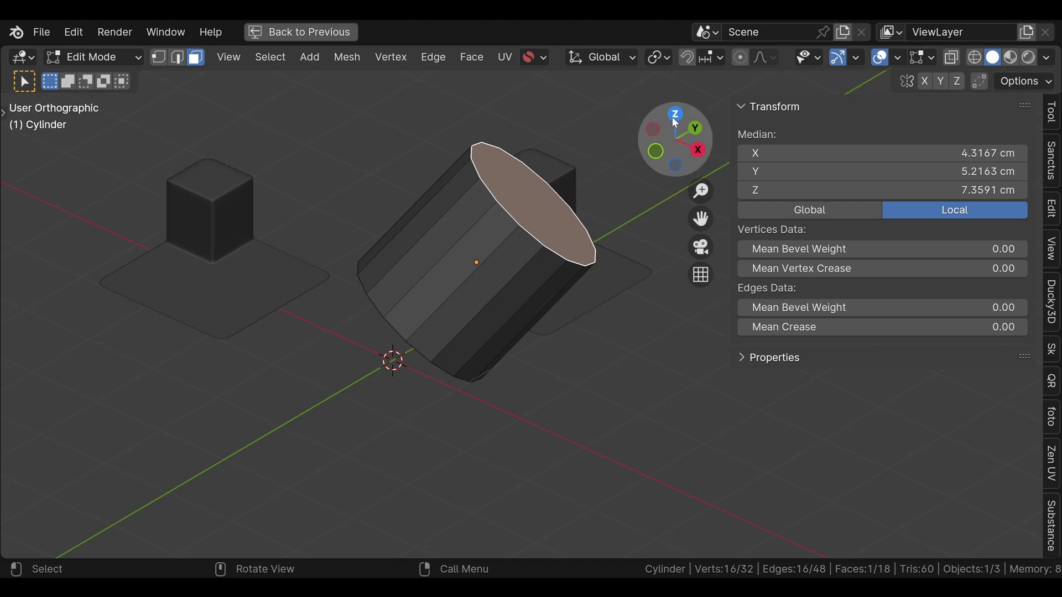
pyautogui.press('Tab')
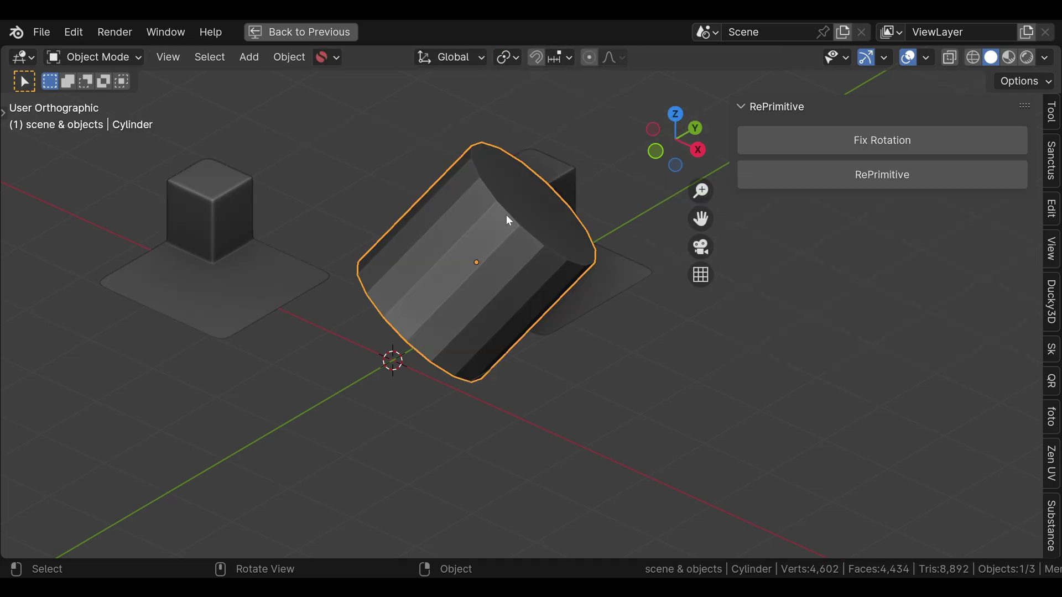
# Run Fix Rotation on the cylinder and reset it to stand upright.
pyautogui.click(877, 142)
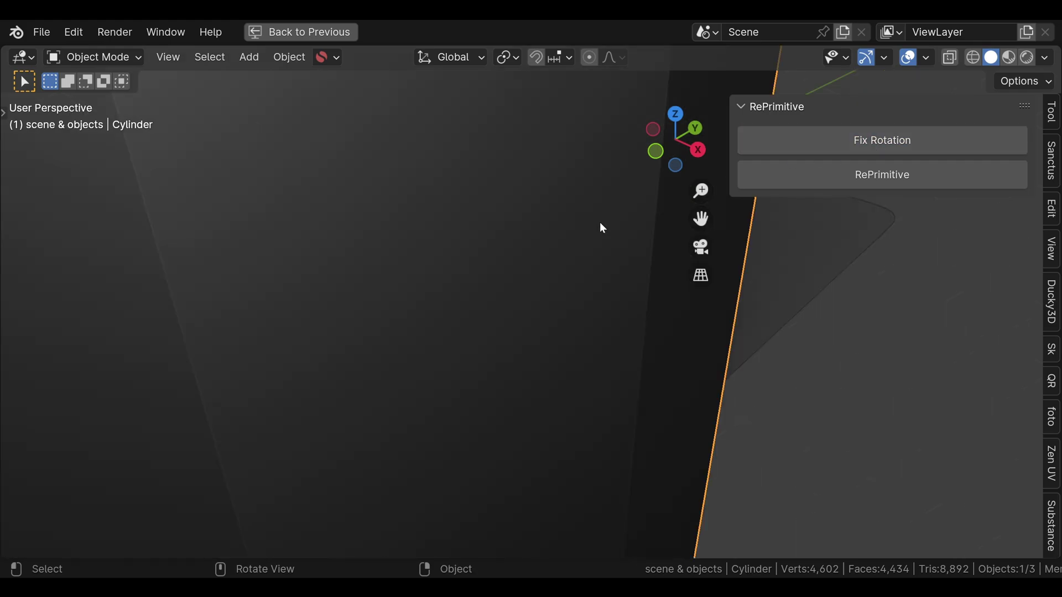
pyautogui.scroll(-10, 562, 262)
pyautogui.keyDown('shift'); pyautogui.moveTo(470, 196); pyautogui.dragTo(461, 273, button='middle'); pyautogui.keyUp('shift')
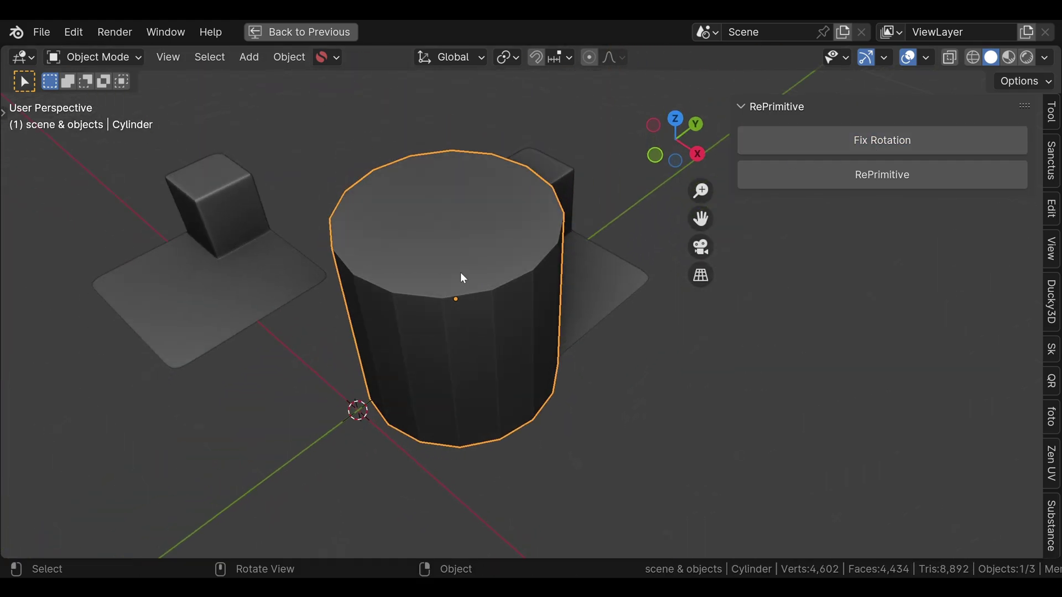